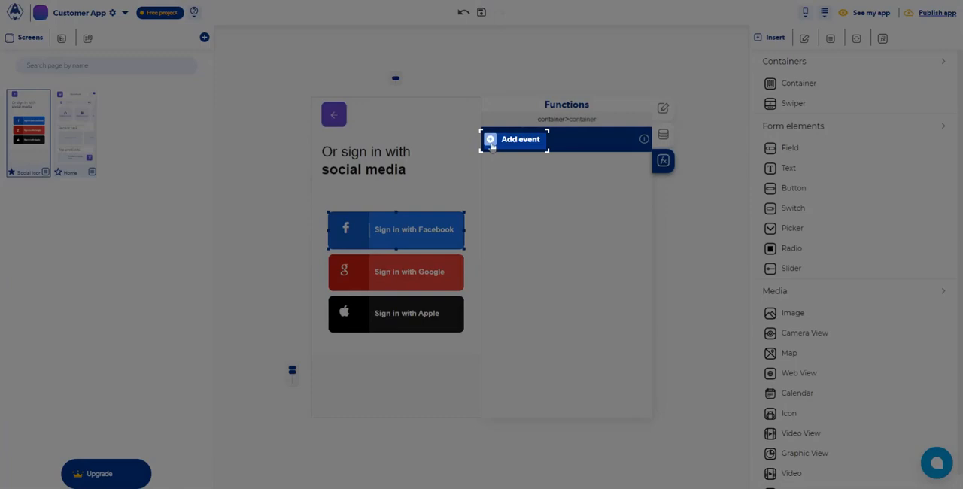
Add an onPress event running Login with facebook to the Sign in with Facebook button, and review its Error login with facebook callback
{"action": "left_click", "coordinate": [491, 143]}
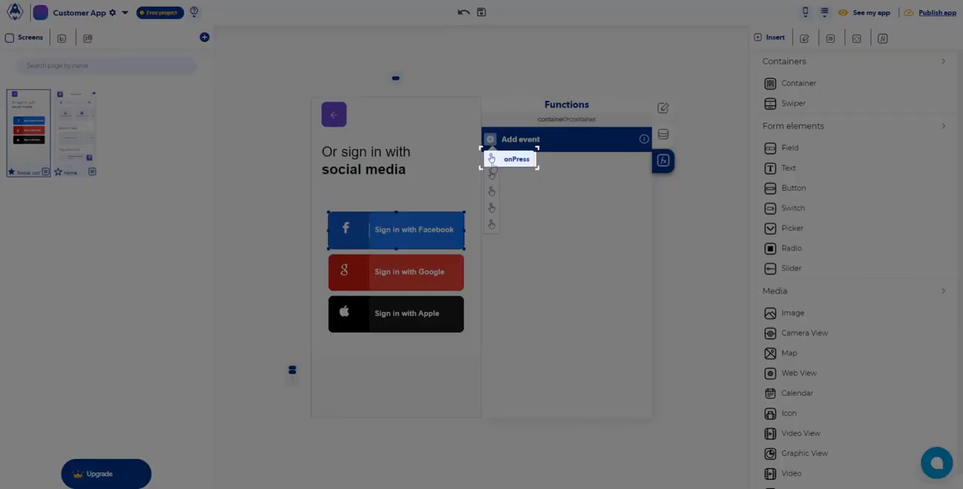
{"action": "left_click", "coordinate": [491, 159]}
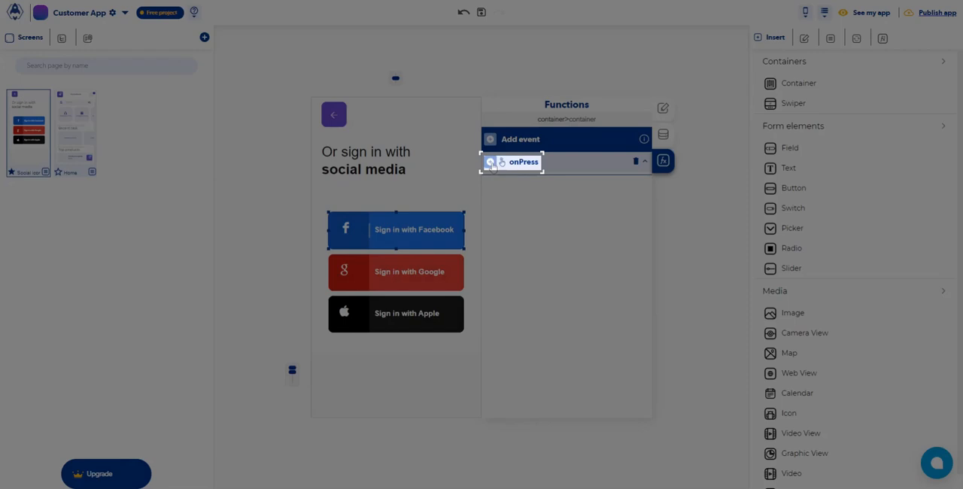
{"action": "left_click", "coordinate": [490, 163]}
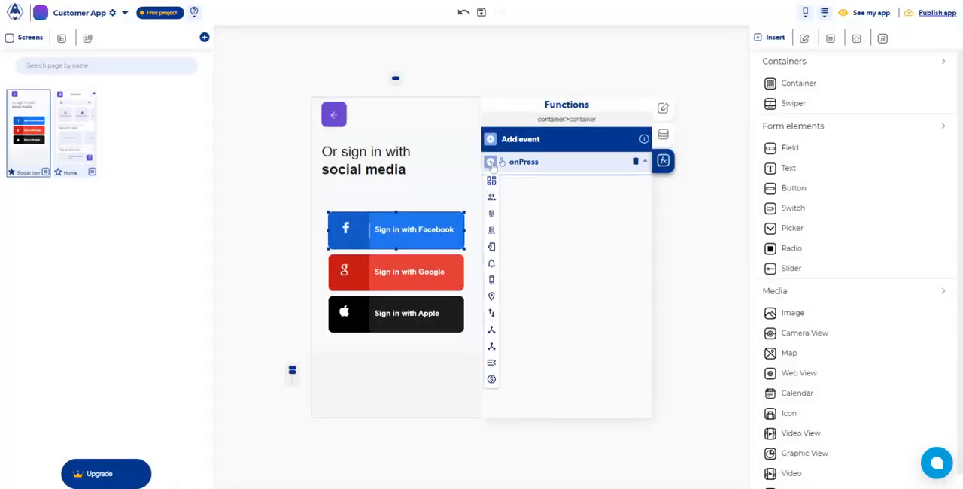
{"action": "mouse_move", "coordinate": [491, 198]}
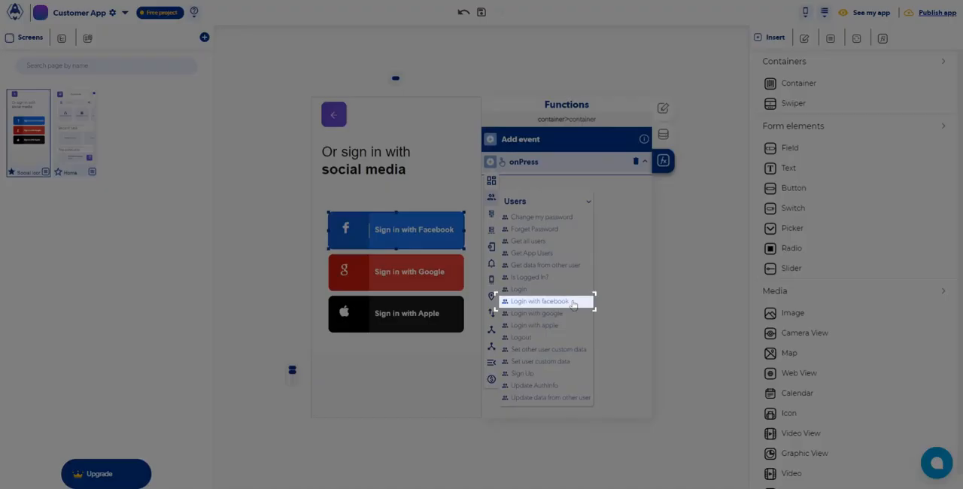
{"action": "left_click", "coordinate": [573, 303]}
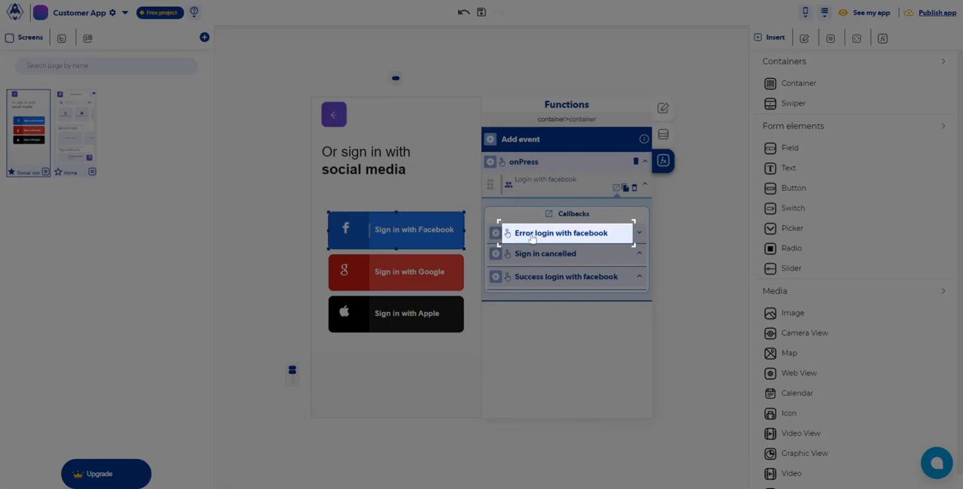
{"action": "left_click", "coordinate": [532, 235]}
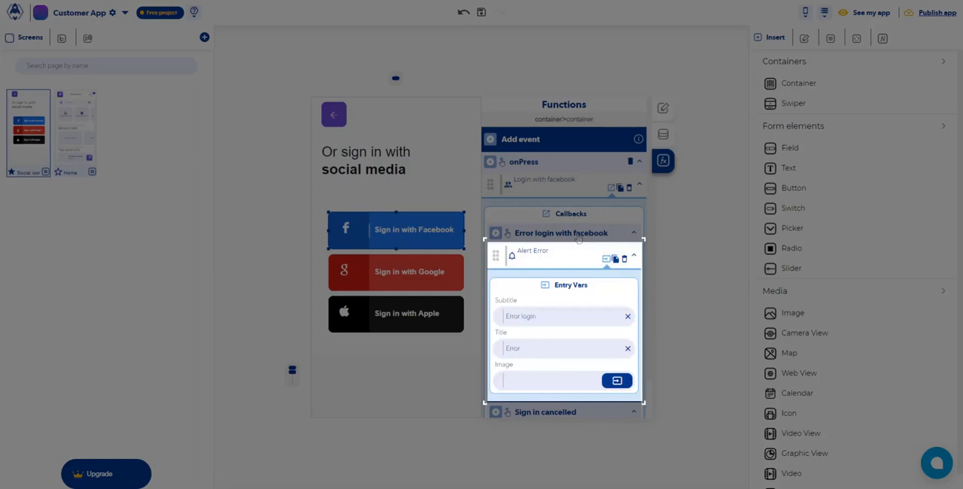
{"action": "left_click", "coordinate": [579, 234]}
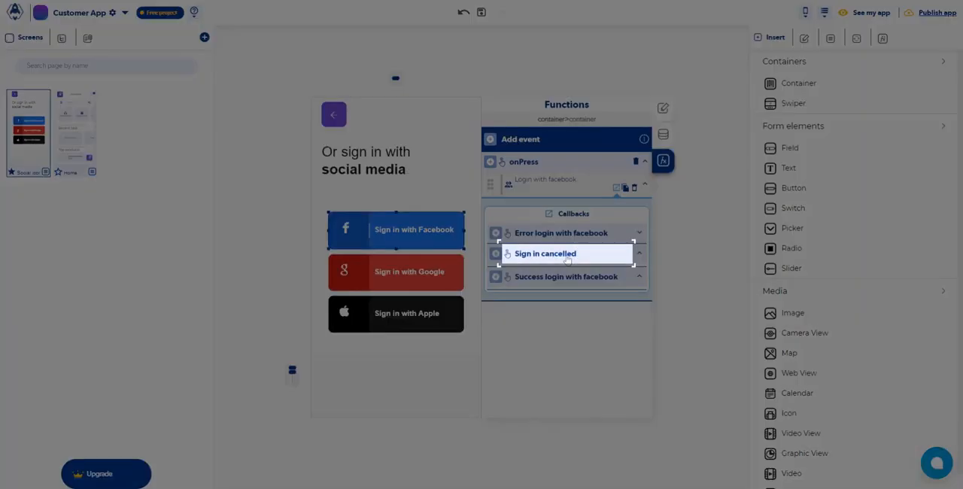
Add a Send Alert to the Sign in cancelled callback with the title "Error" and the subtitle "Sign in was Cancelled"
{"action": "left_click", "coordinate": [567, 256]}
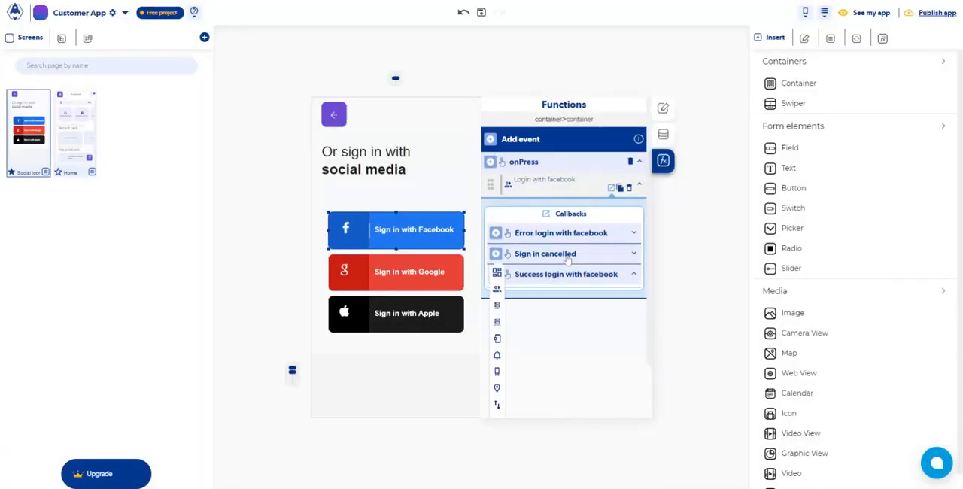
{"action": "mouse_move", "coordinate": [498, 355]}
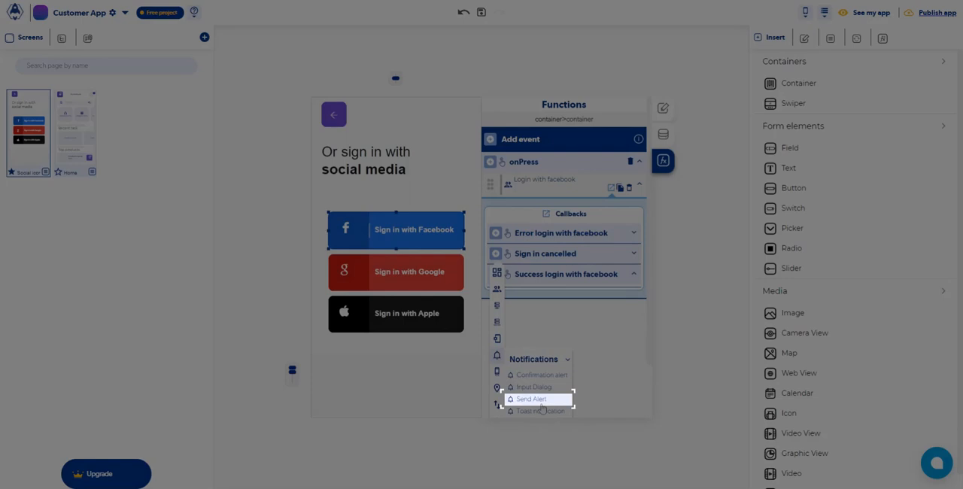
{"action": "left_click", "coordinate": [540, 400]}
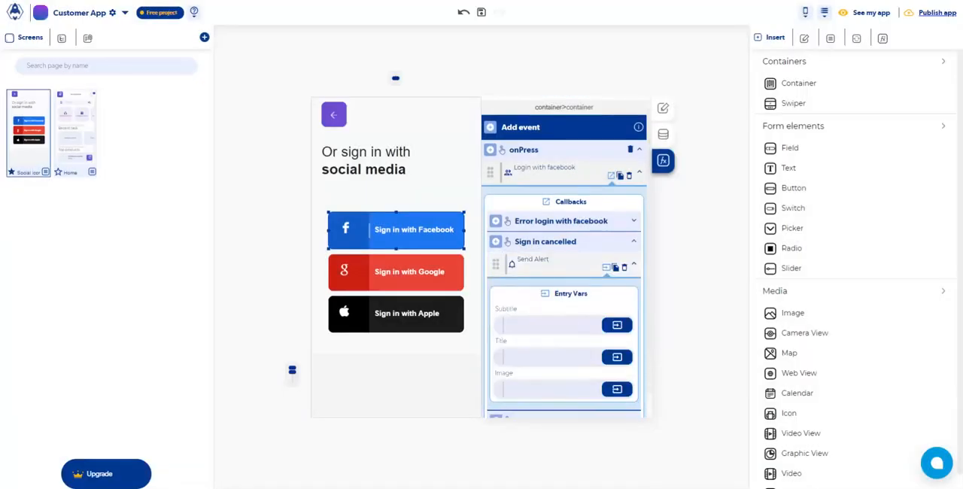
{"action": "type", "text": "Error"}
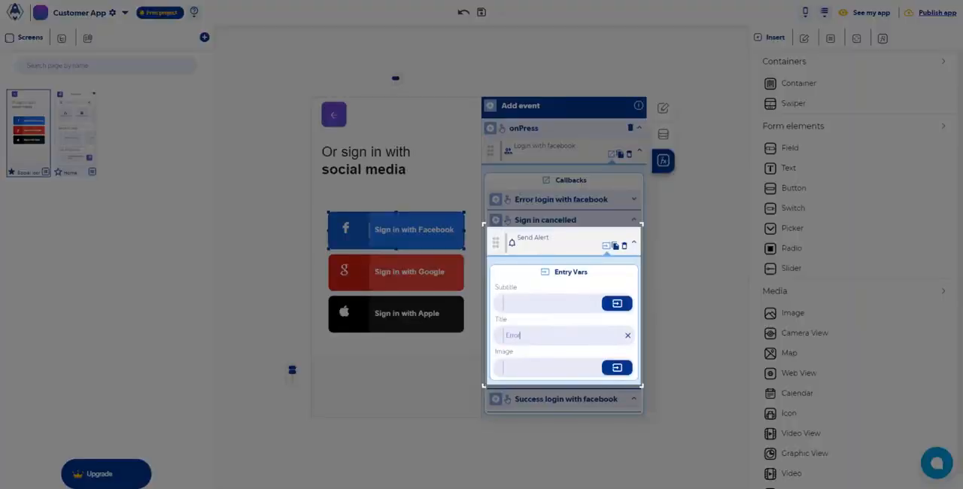
{"action": "left_click", "coordinate": [524, 304]}
{"action": "type", "text": "Sign in was"}
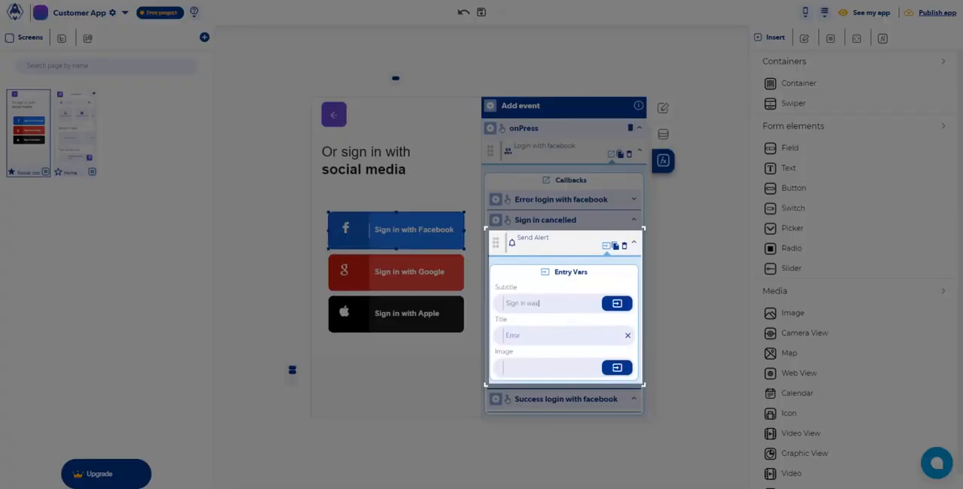
{"action": "type", "text": " Cancelled"}
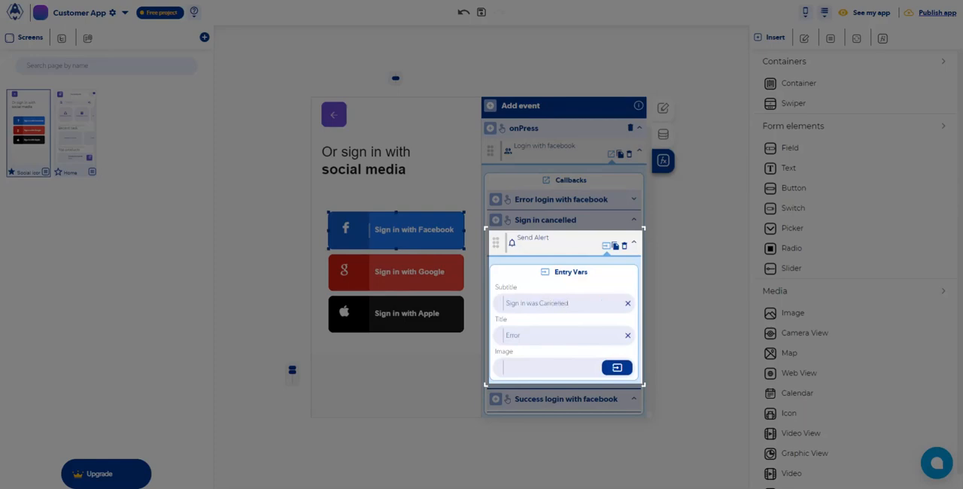
{"action": "scroll", "coordinate": [563, 301], "scroll_direction": "down", "scroll_amount": 1}
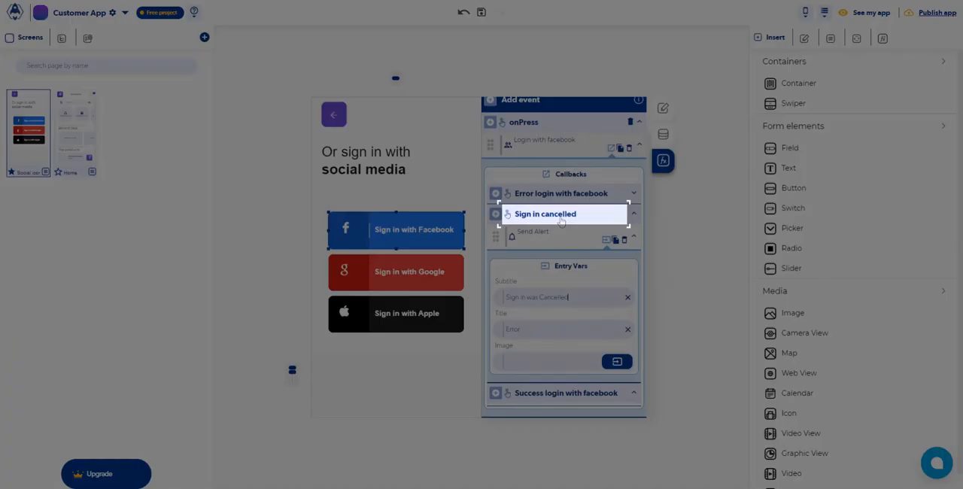
{"action": "left_click", "coordinate": [561, 220]}
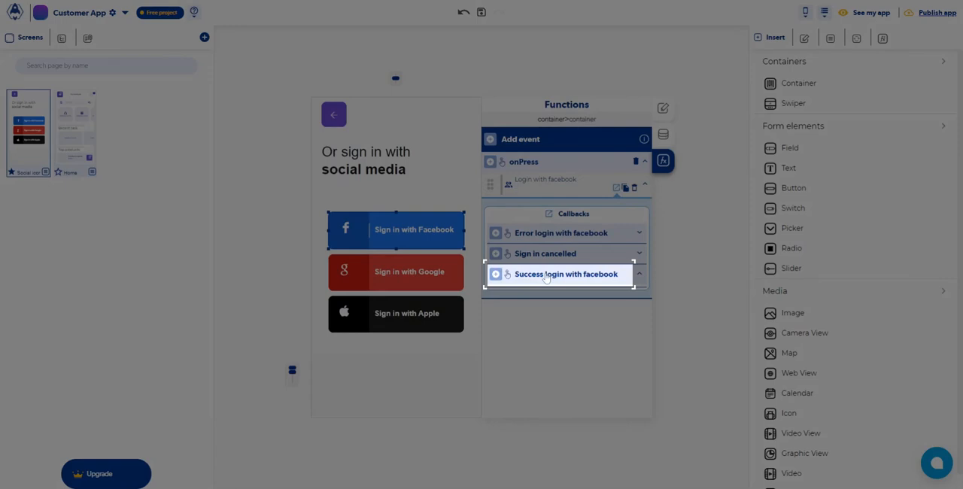
Add a Replace screen action to the Success login with facebook callback
{"action": "left_click", "coordinate": [546, 275]}
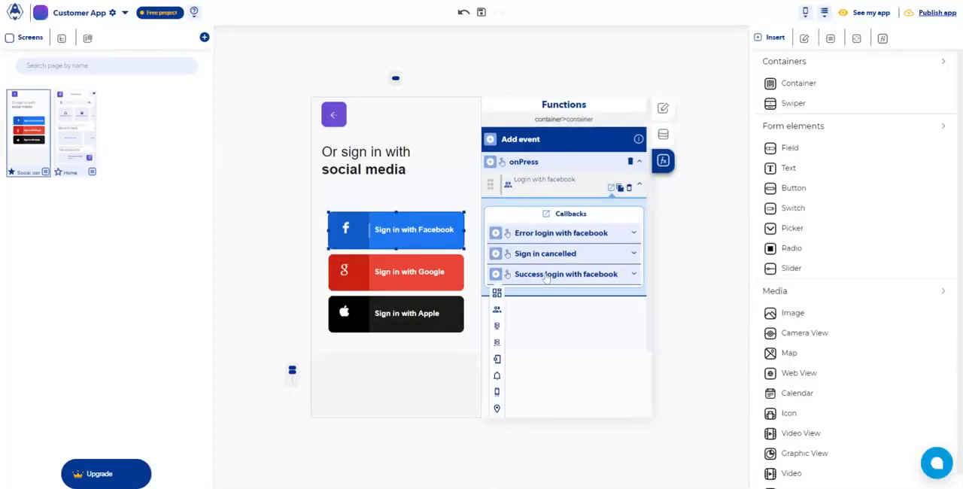
{"action": "scroll", "coordinate": [547, 275], "scroll_direction": "down", "scroll_amount": 3}
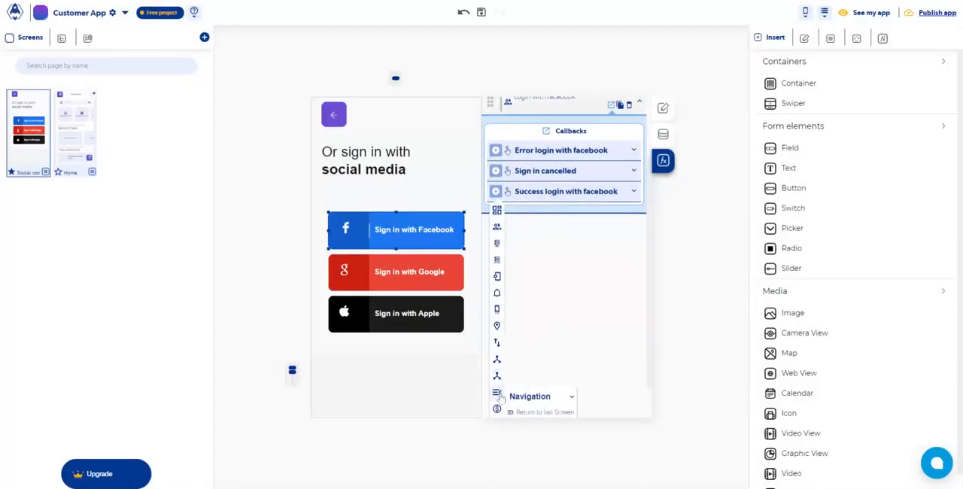
{"action": "scroll", "coordinate": [534, 398], "scroll_direction": "down", "scroll_amount": 1}
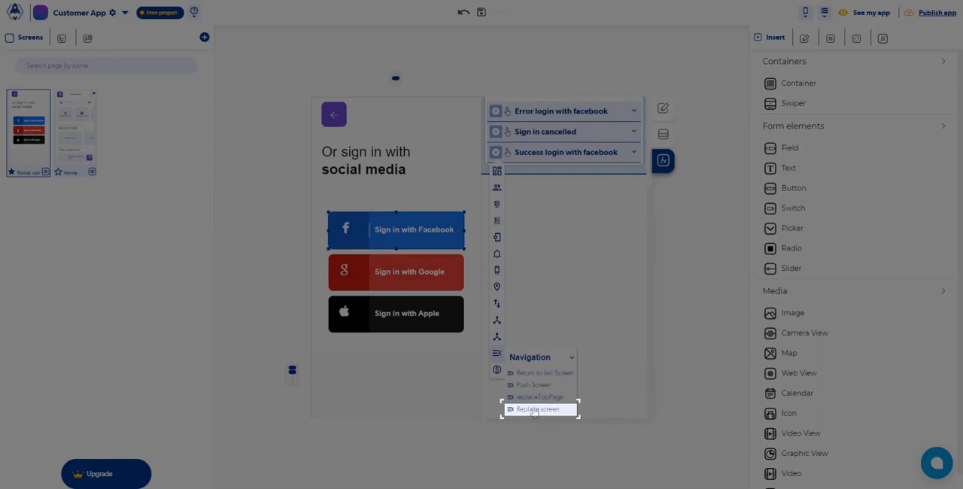
{"action": "left_click", "coordinate": [533, 410]}
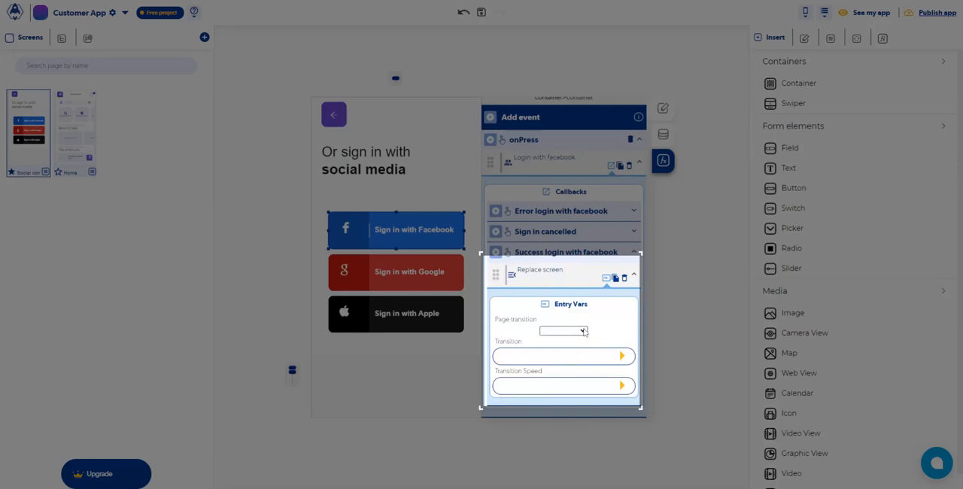
Configure the Replace screen action to open Home with the FadeIn transition at Fast speed
{"action": "left_click", "coordinate": [583, 332]}
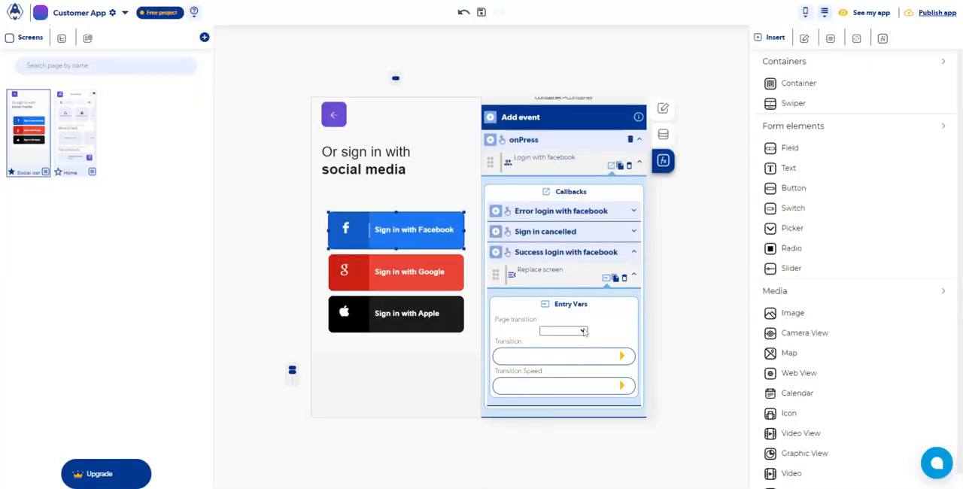
{"action": "left_click", "coordinate": [578, 352]}
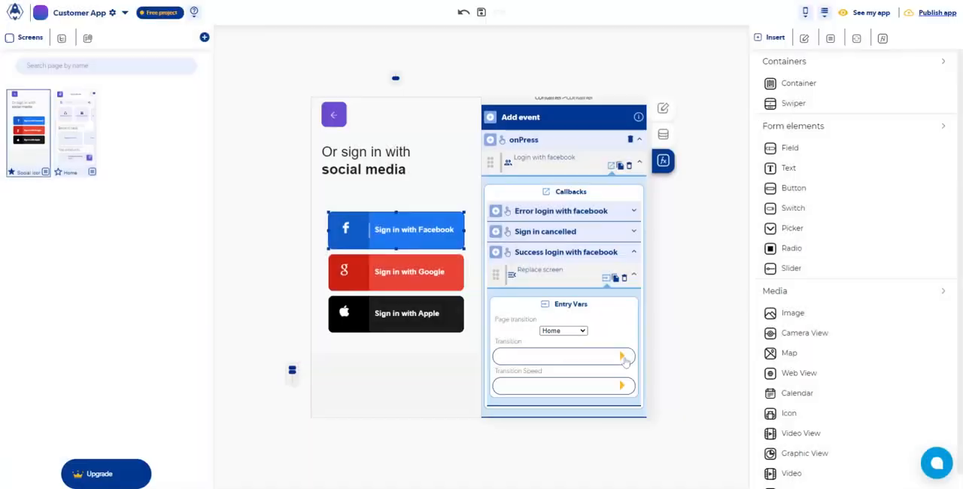
{"action": "left_click", "coordinate": [622, 357]}
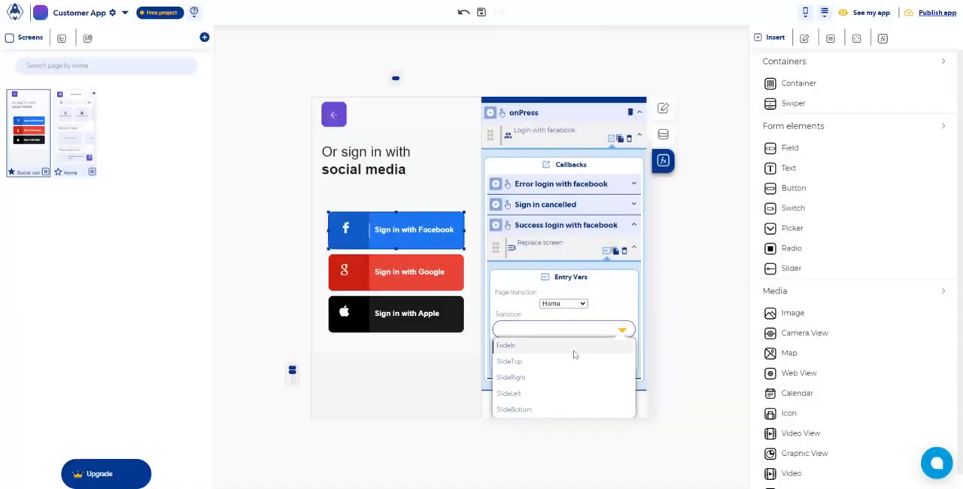
{"action": "left_click", "coordinate": [575, 350]}
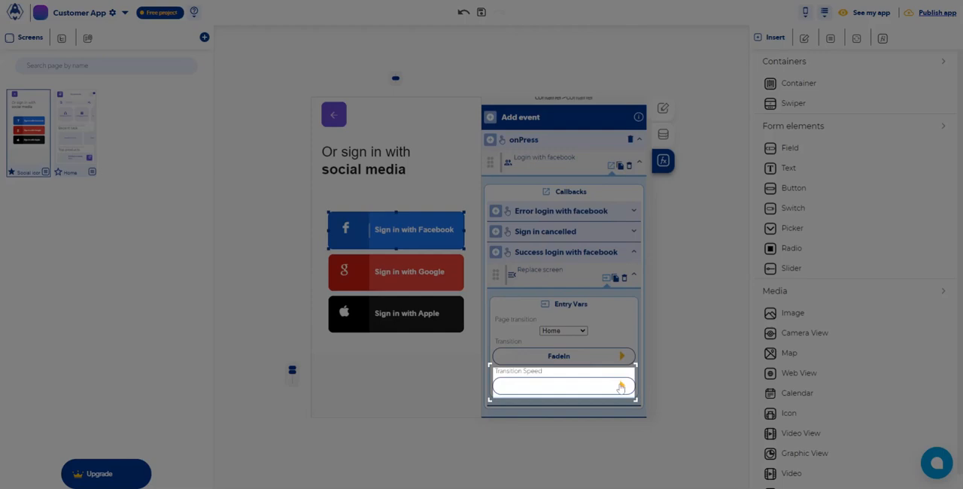
{"action": "left_click", "coordinate": [621, 387]}
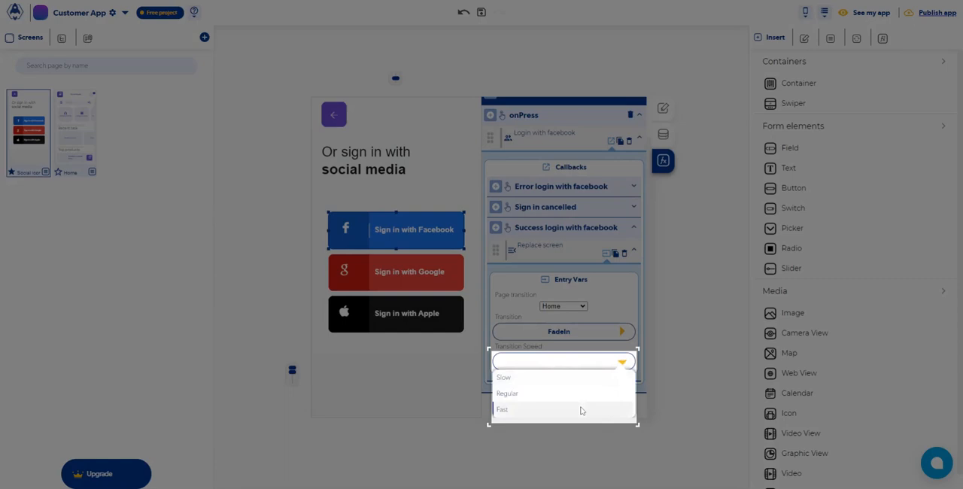
{"action": "left_click", "coordinate": [581, 410]}
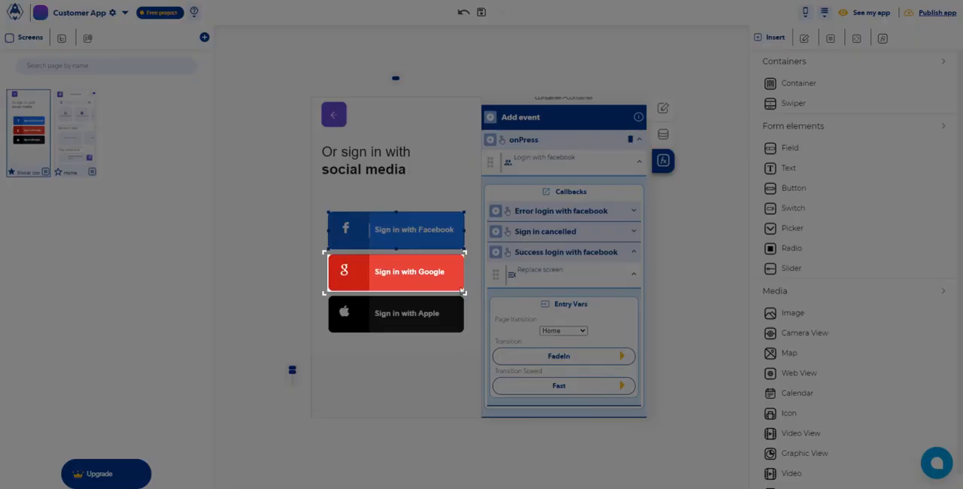
Add an onPress event running the Login with google function to the Sign in with Google button
{"action": "left_click", "coordinate": [462, 290]}
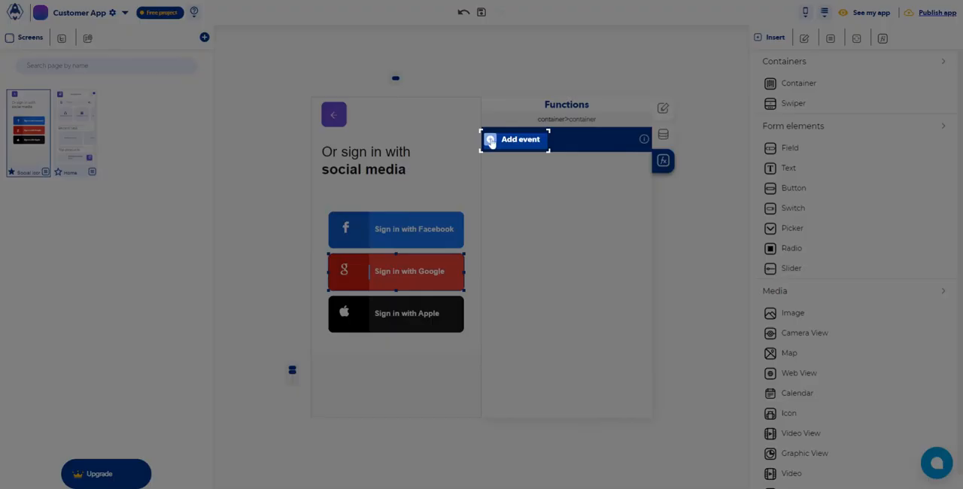
{"action": "left_click", "coordinate": [490, 140]}
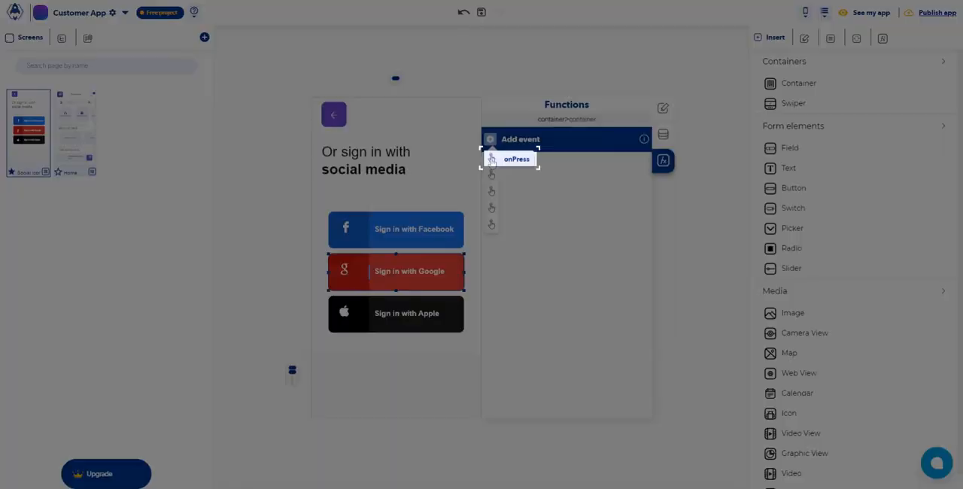
{"action": "left_click", "coordinate": [491, 159]}
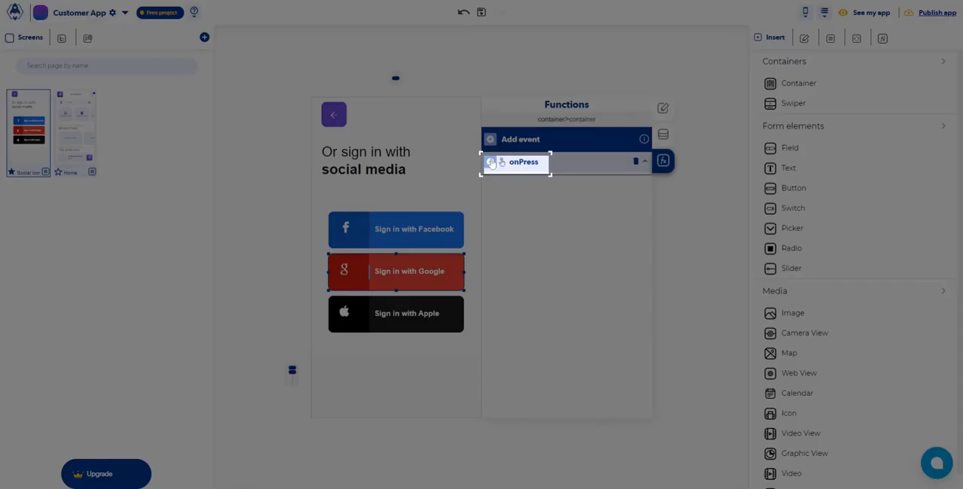
{"action": "left_click", "coordinate": [490, 162]}
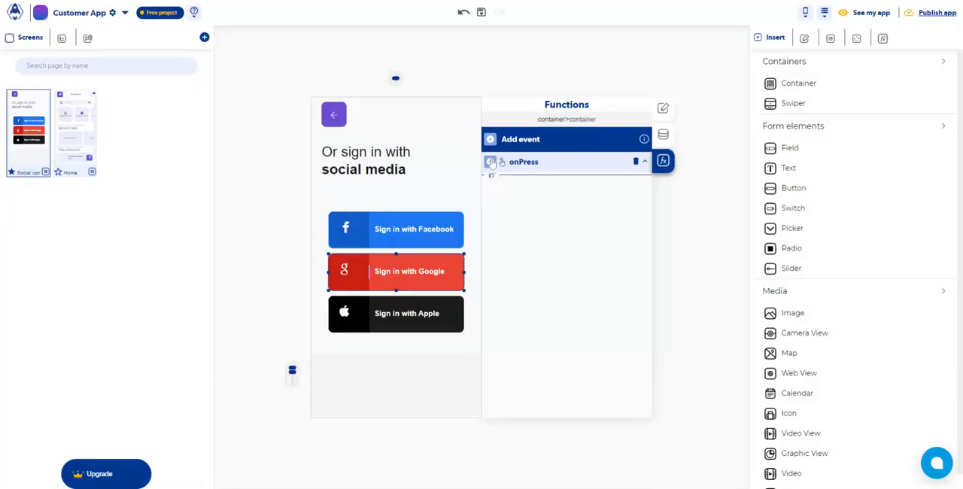
{"action": "mouse_move", "coordinate": [491, 197]}
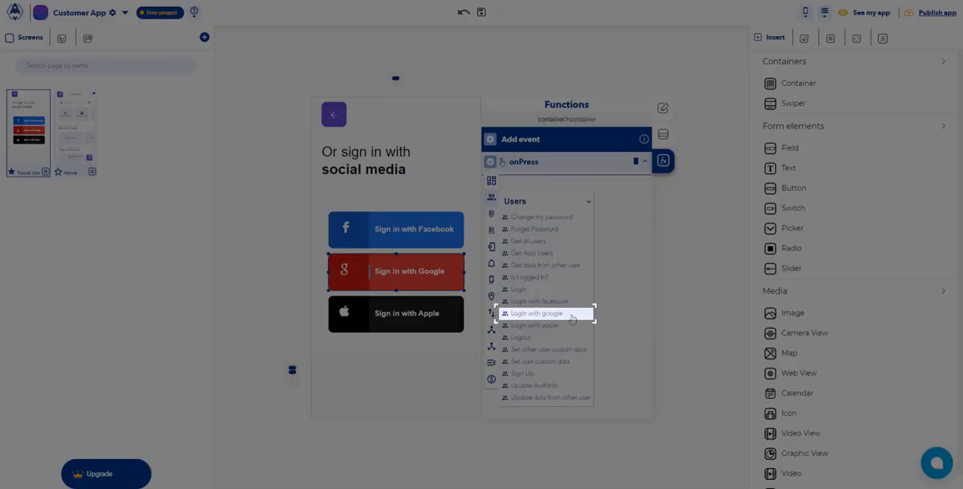
{"action": "left_click", "coordinate": [572, 318]}
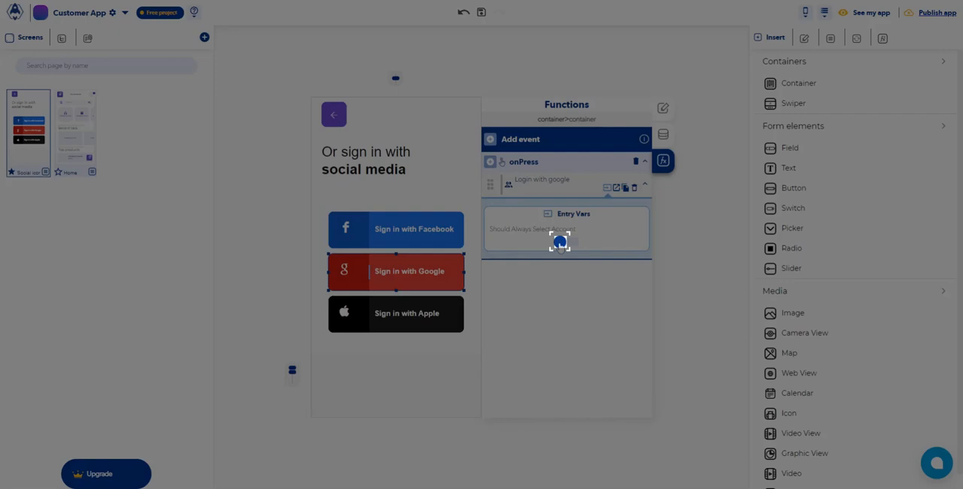
{"action": "left_click", "coordinate": [559, 241]}
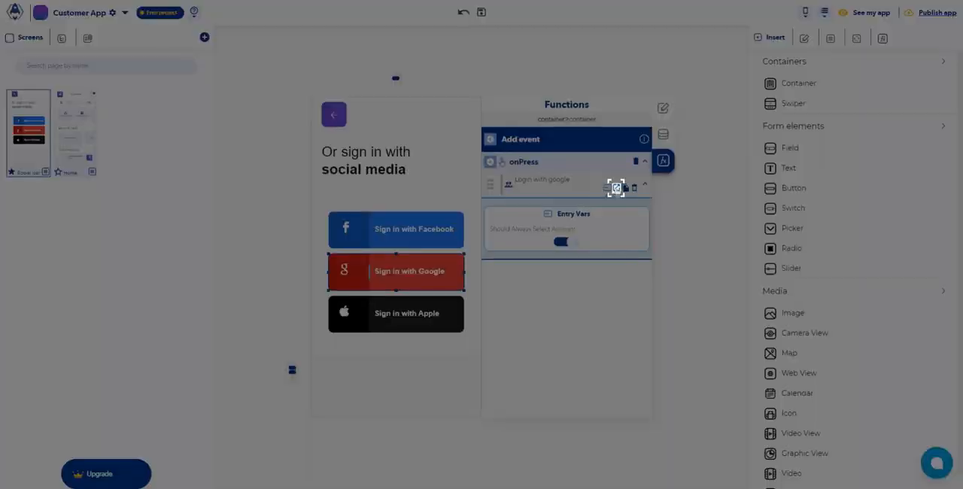
Open the callbacks of Login with google and add a Send Alert to the Error login with google callback
{"action": "left_click", "coordinate": [616, 187]}
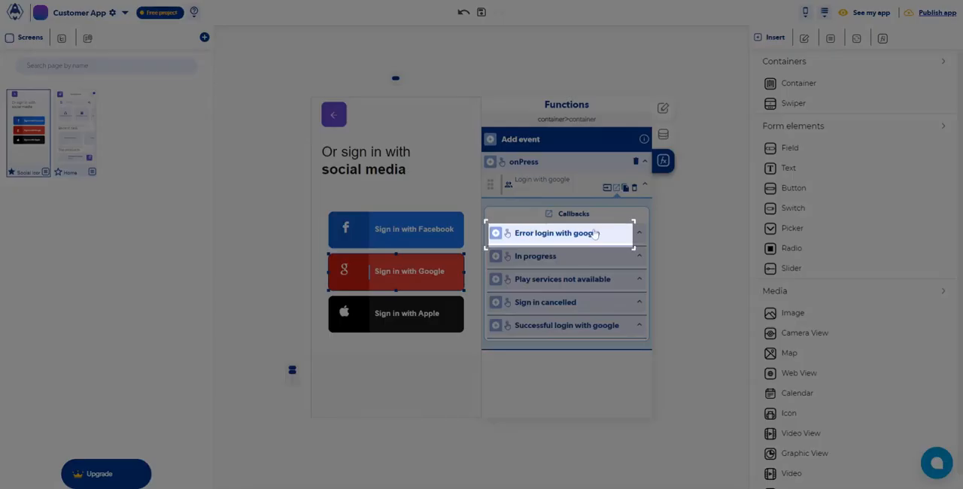
{"action": "left_click", "coordinate": [594, 234]}
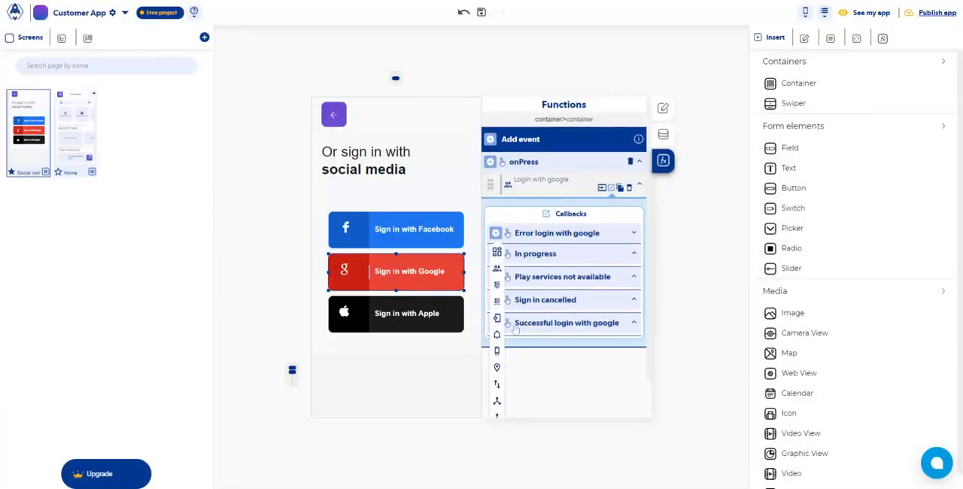
{"action": "mouse_move", "coordinate": [503, 336]}
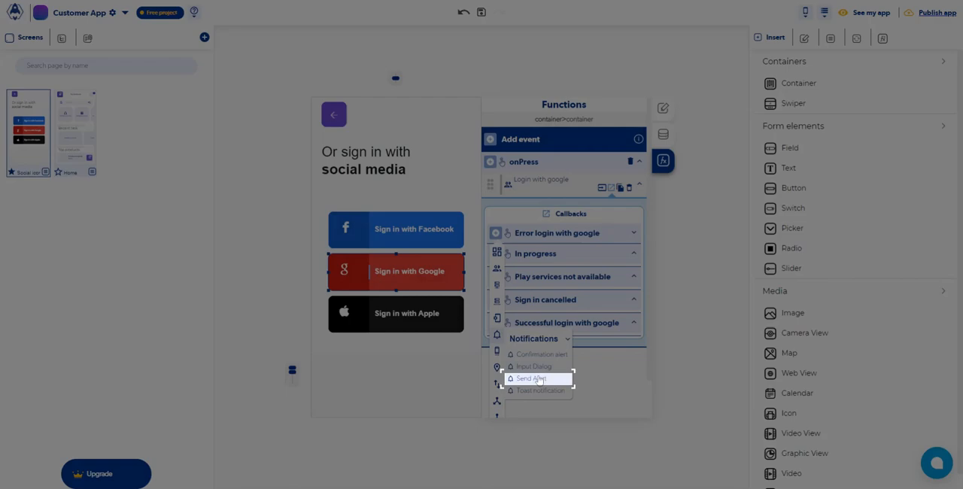
{"action": "left_click", "coordinate": [539, 379]}
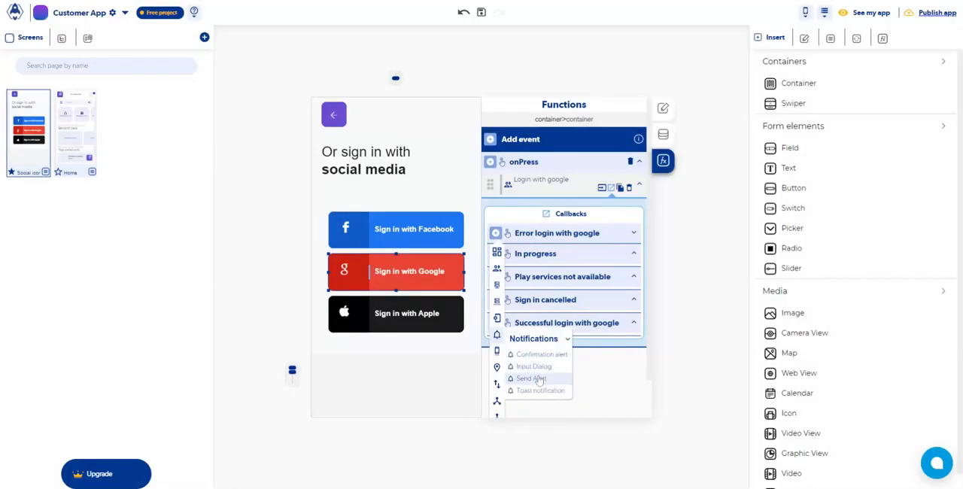
Give the Error login with google alert the title "Error" and the subtitle "Error login with Google"
{"action": "type", "text": "Error"}
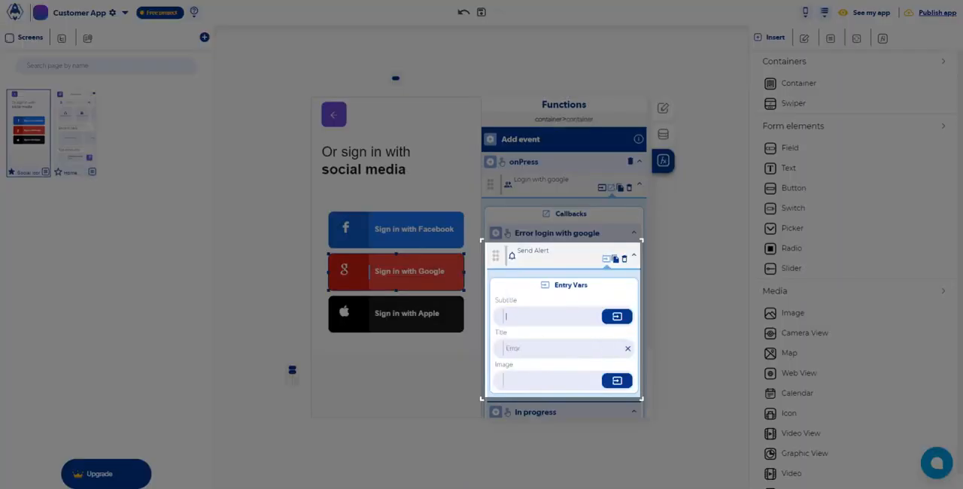
{"action": "left_click", "coordinate": [549, 316]}
{"action": "type", "text": "W"}
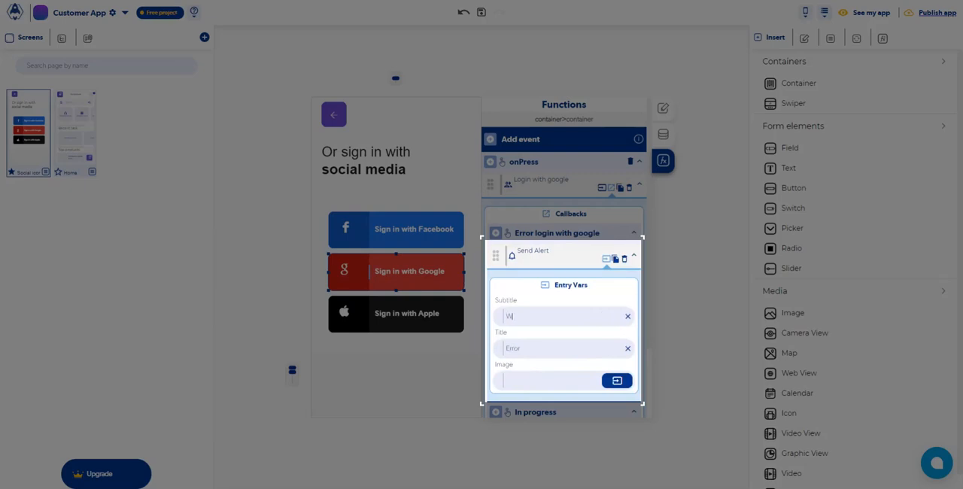
{"action": "key", "text": "BackSpace"}
{"action": "type", "text": "Error login with Google"}
{"action": "left_click", "coordinate": [543, 234]}
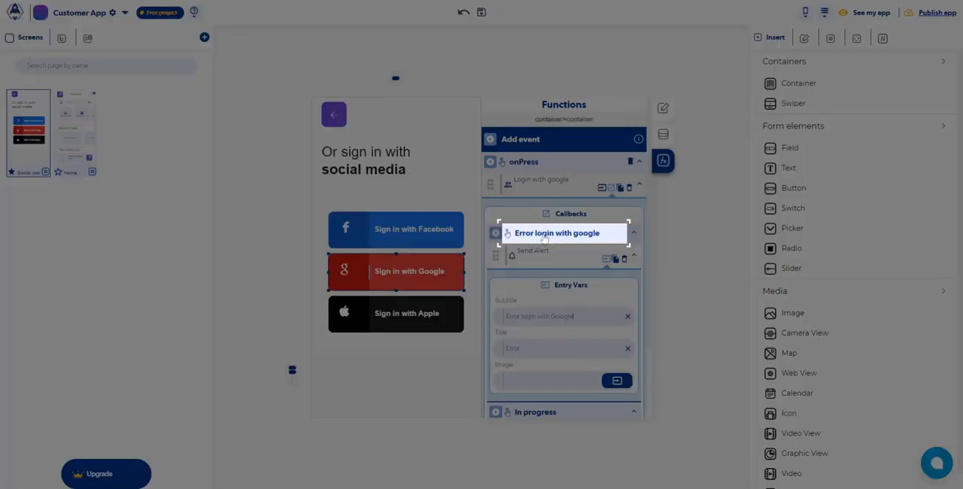
{"action": "left_click", "coordinate": [545, 236]}
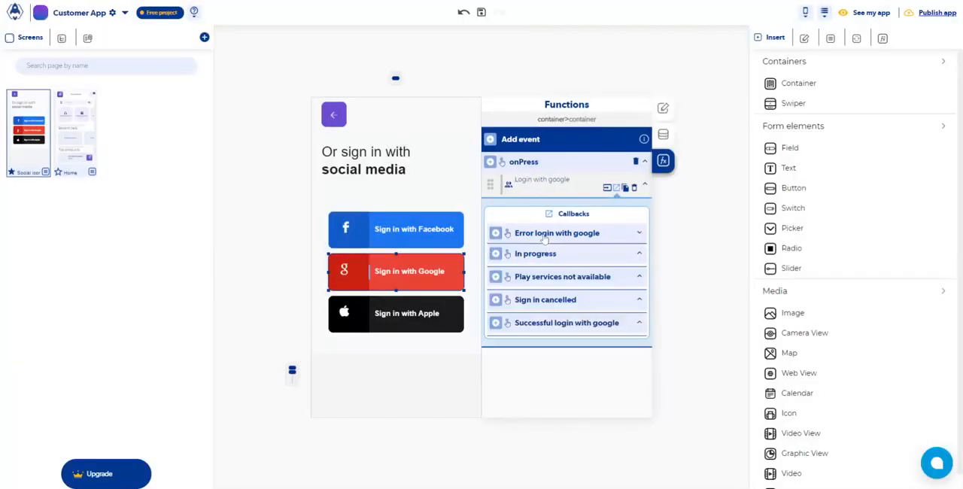
Add a Send Alert to the Play services not available callback of Login with google
{"action": "left_click", "coordinate": [545, 280]}
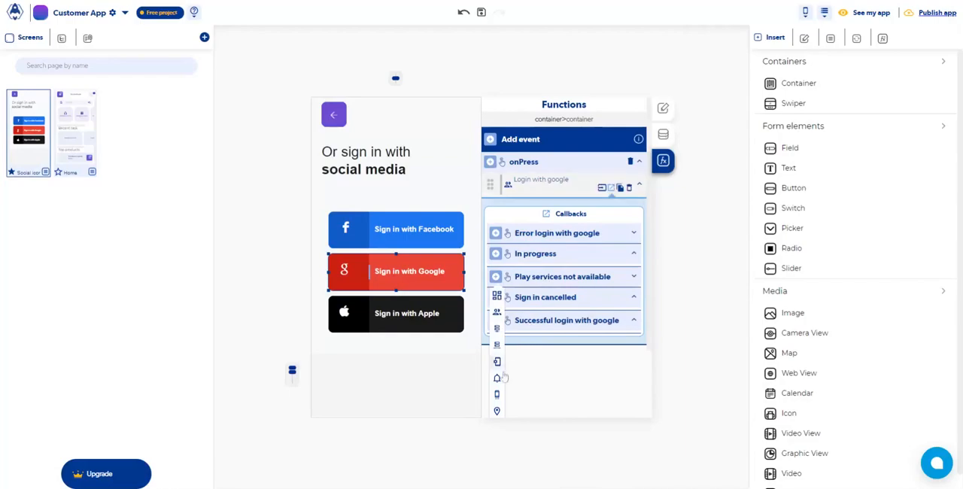
{"action": "mouse_move", "coordinate": [499, 377]}
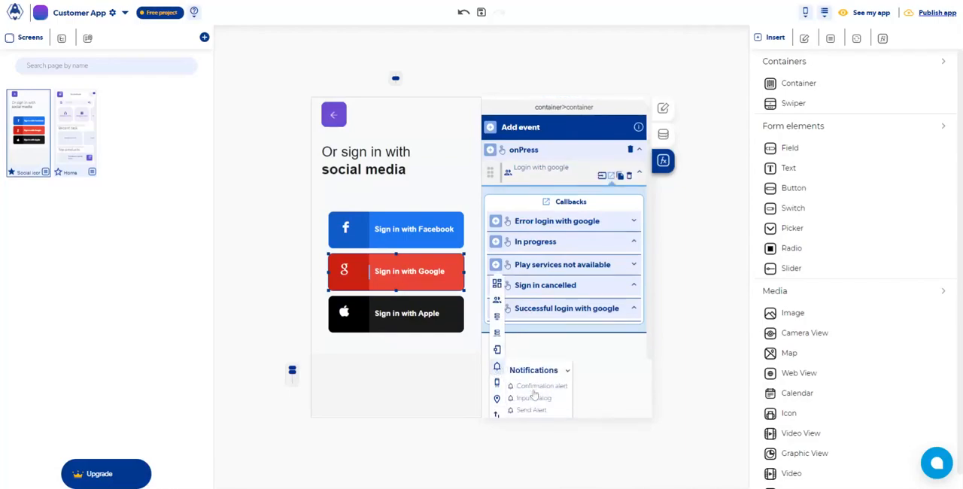
{"action": "scroll", "coordinate": [535, 393], "scroll_direction": "down", "scroll_amount": 1}
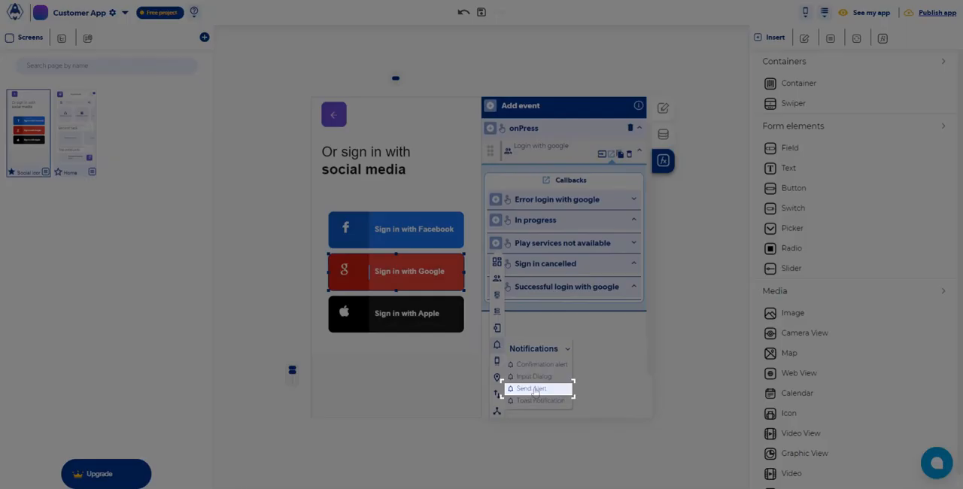
{"action": "left_click", "coordinate": [534, 389]}
Give the Play services not available alert the title "Error" and the subtitle "play Services not available"
{"action": "left_click", "coordinate": [550, 359]}
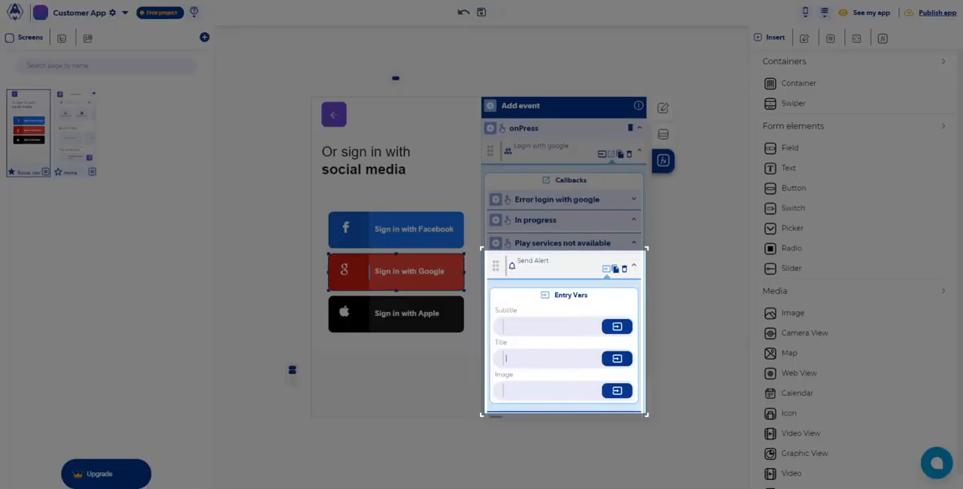
{"action": "type", "text": "Error"}
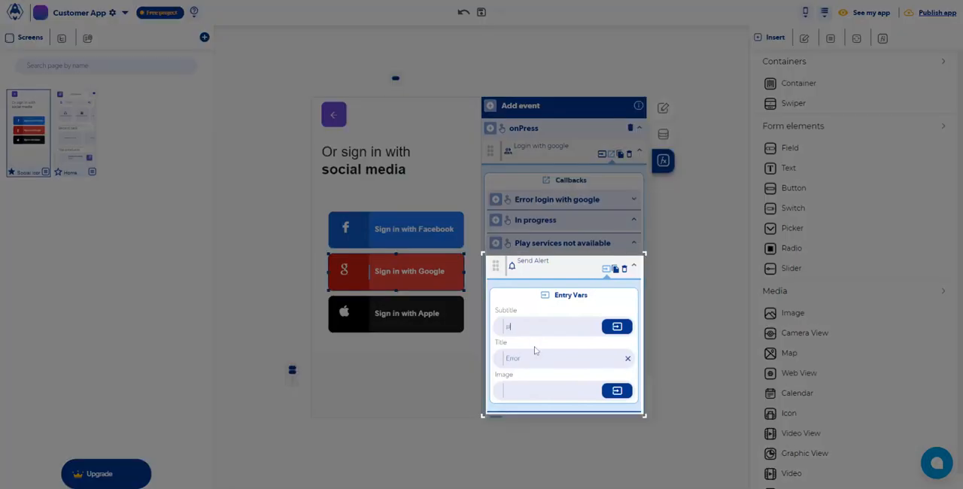
{"action": "type", "text": "play Services not available"}
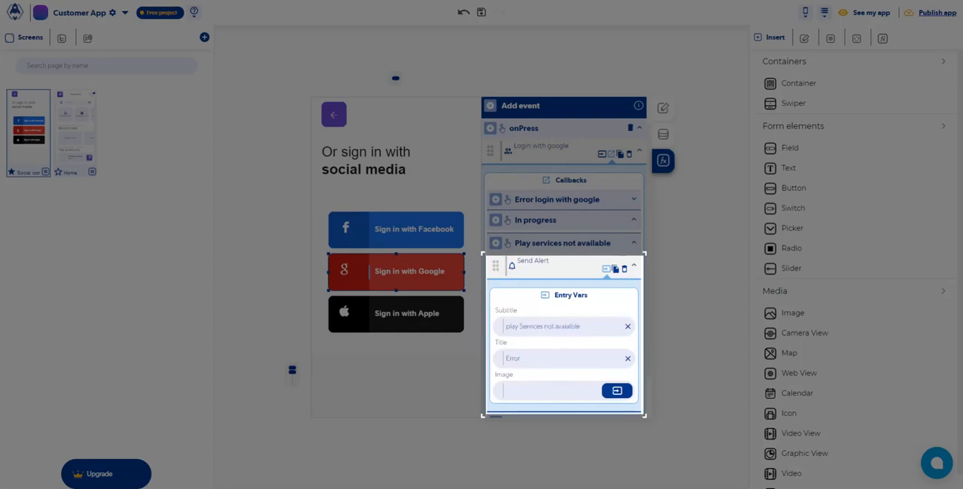
{"action": "right_click", "coordinate": [560, 329]}
{"action": "left_click", "coordinate": [569, 337]}
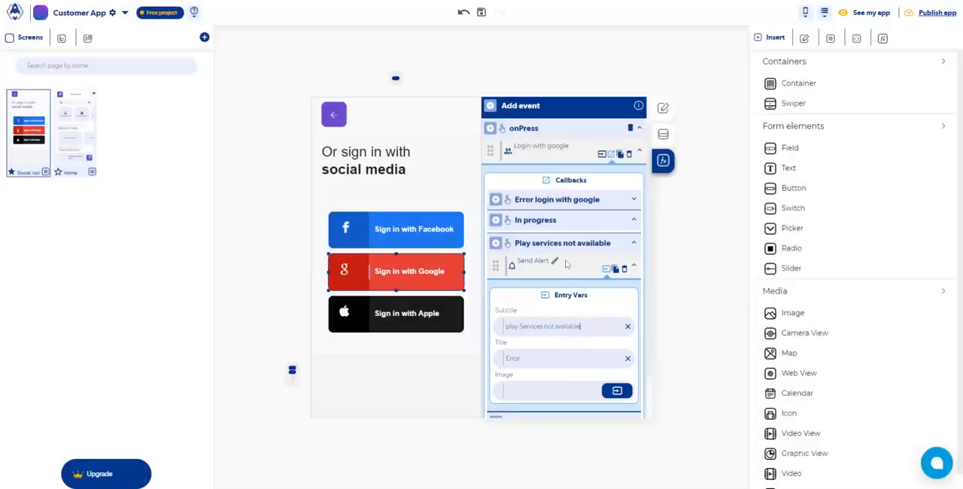
{"action": "left_click", "coordinate": [566, 245]}
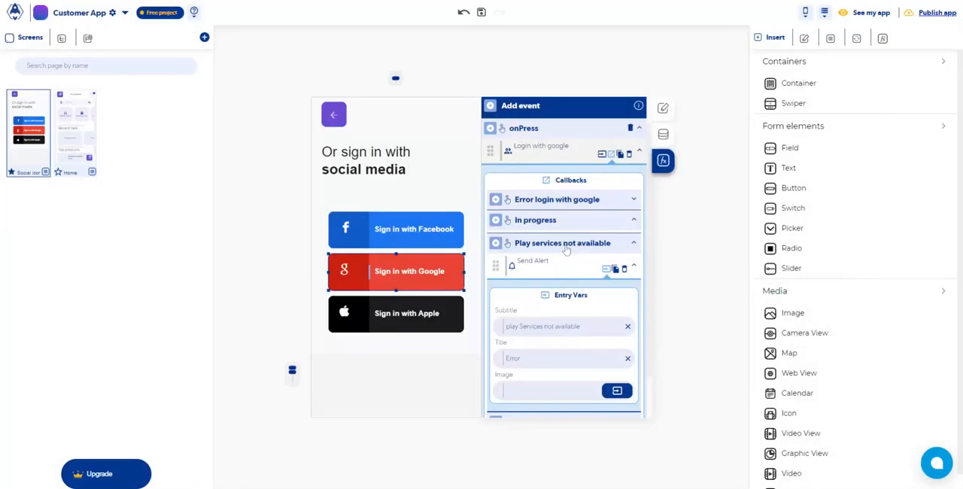
{"action": "left_click", "coordinate": [566, 249]}
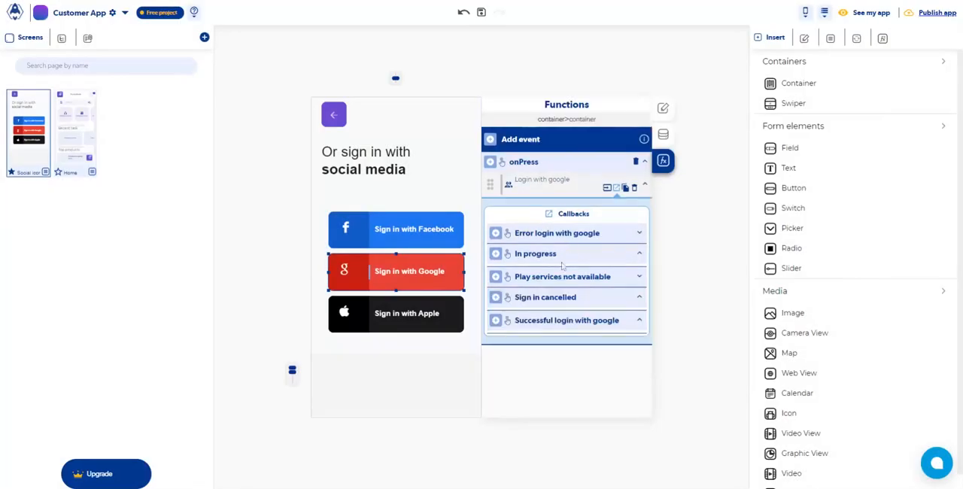
Add a Send Alert to the Sign in cancelled callback of Login with google
{"action": "left_click", "coordinate": [559, 304]}
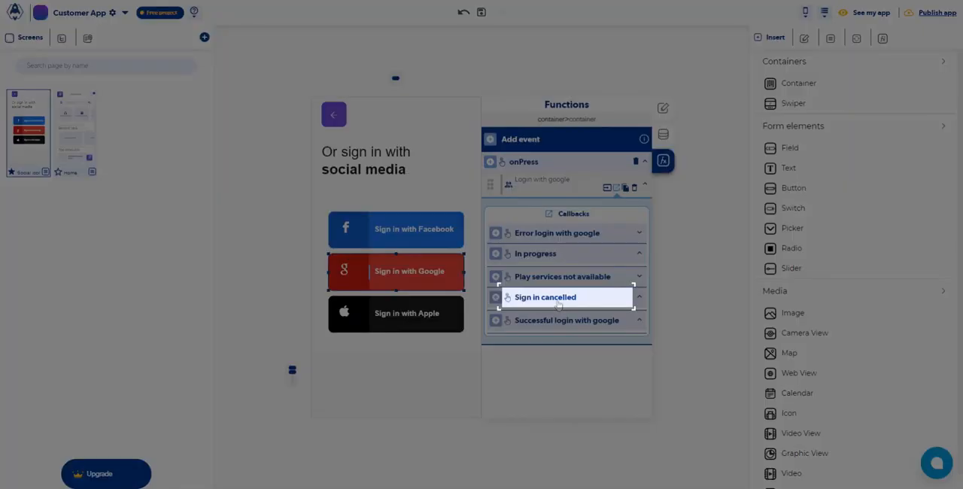
{"action": "left_click", "coordinate": [559, 304]}
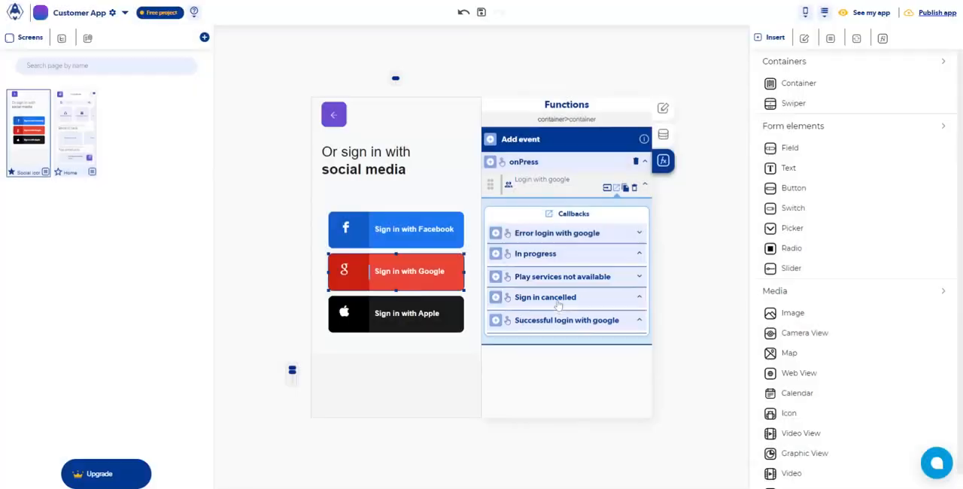
{"action": "scroll", "coordinate": [502, 404], "scroll_direction": "down", "scroll_amount": 1}
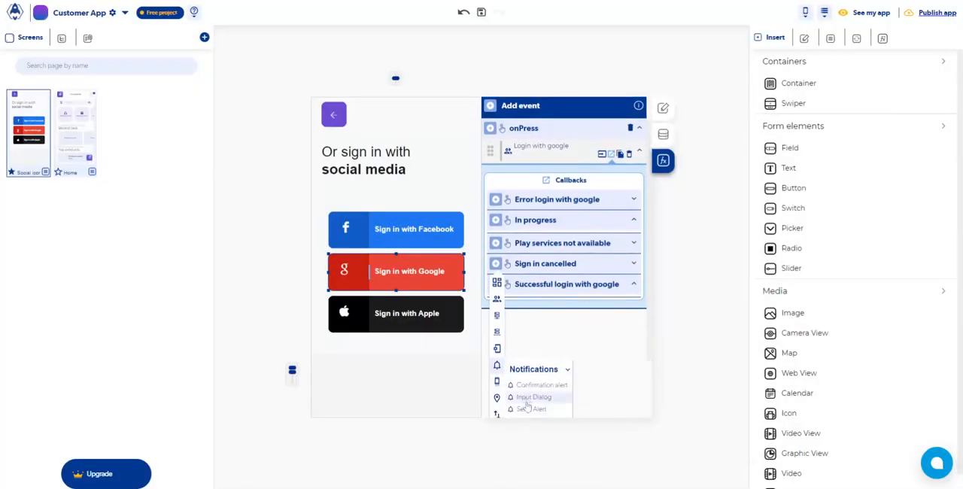
{"action": "left_click", "coordinate": [529, 410]}
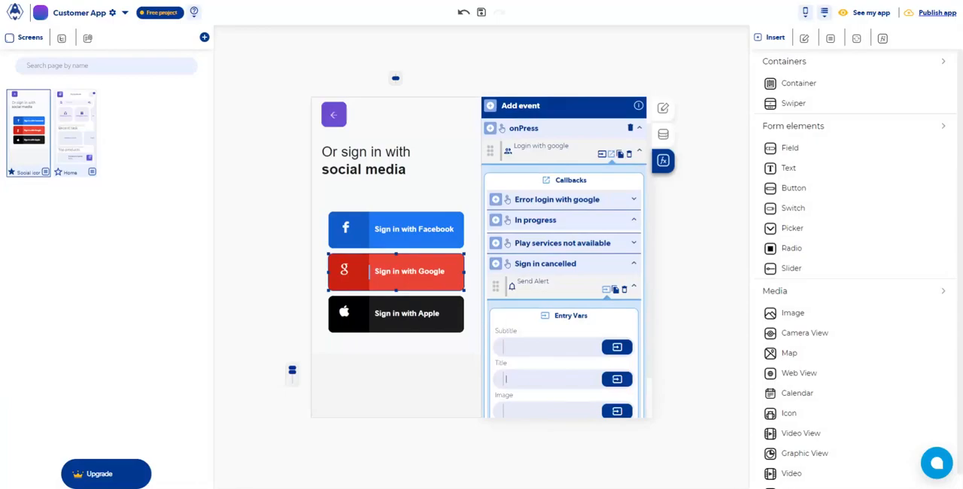
Give the Google Sign in cancelled alert the title "Error" and the subtitle "Sign in was cancelled"
{"action": "type", "text": "Error"}
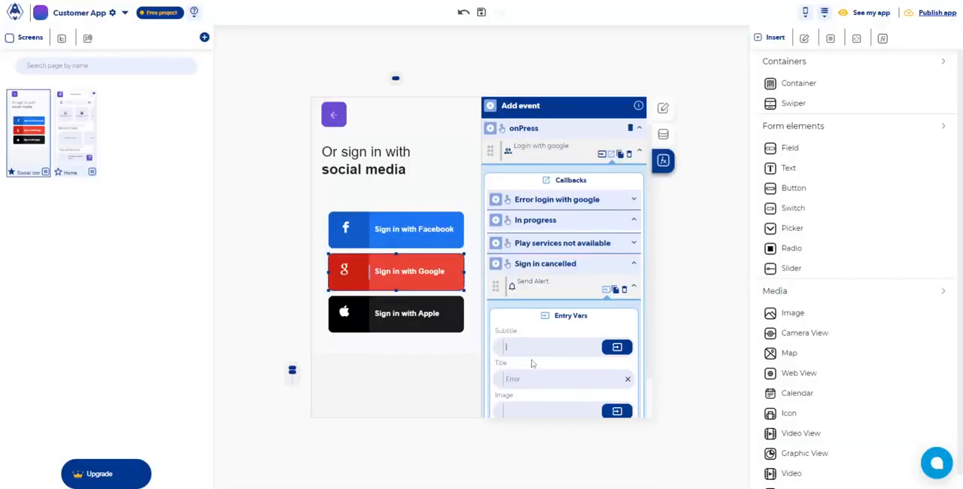
{"action": "type", "text": "Sign in was ca"}
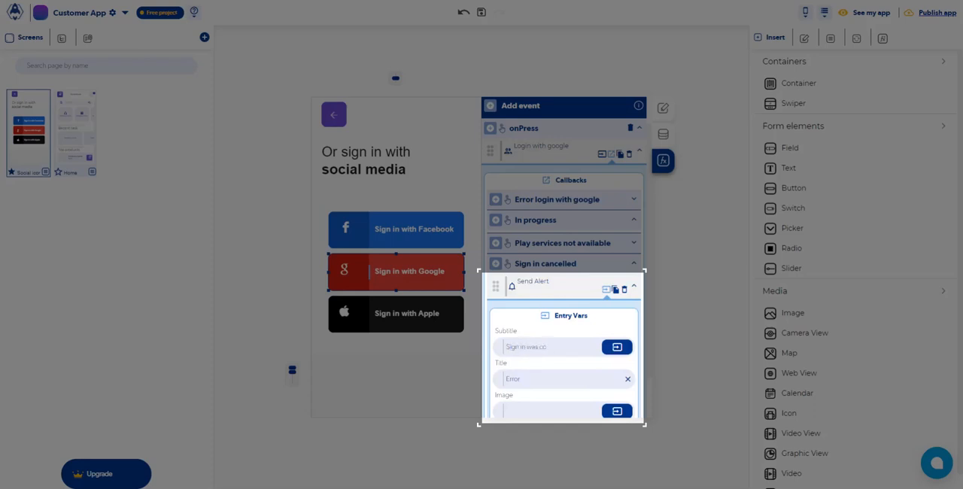
{"action": "type", "text": "ncel"}
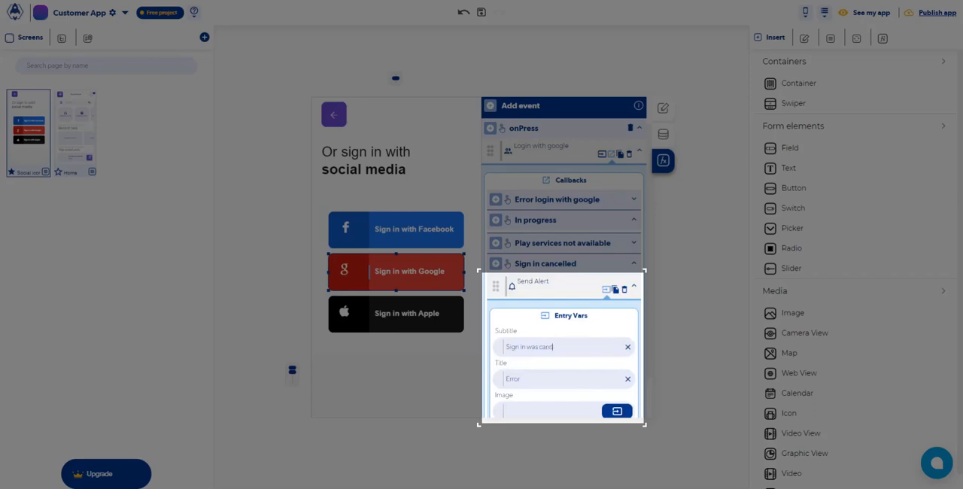
{"action": "type", "text": "led"}
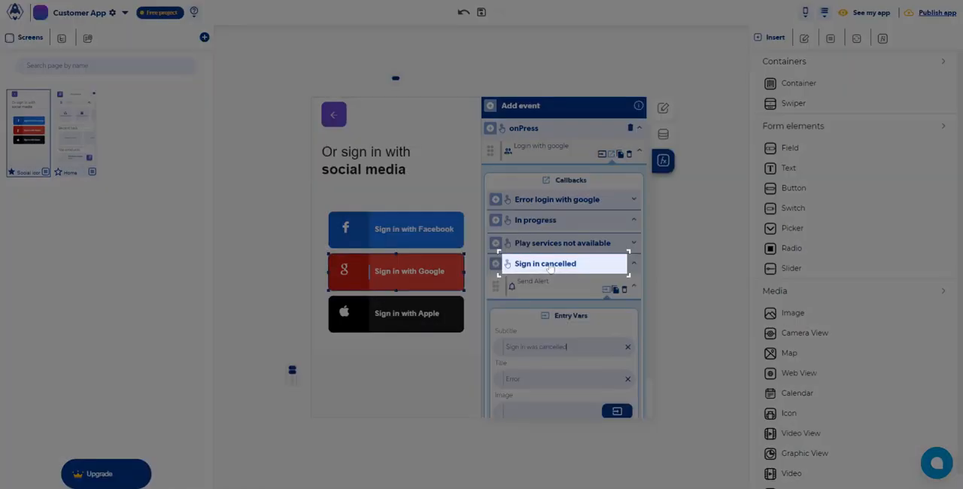
{"action": "left_click", "coordinate": [550, 268]}
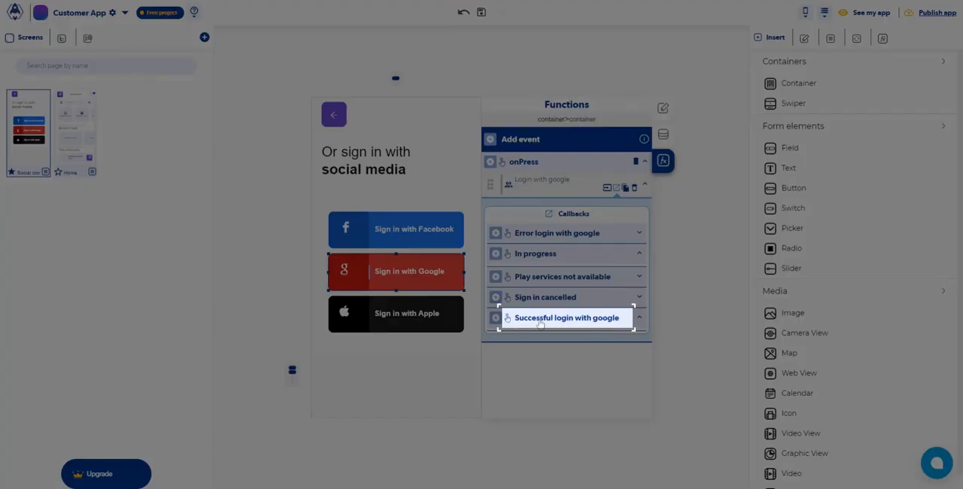
Add a Replace screen action to the Successful login with google callback
{"action": "left_click", "coordinate": [539, 318]}
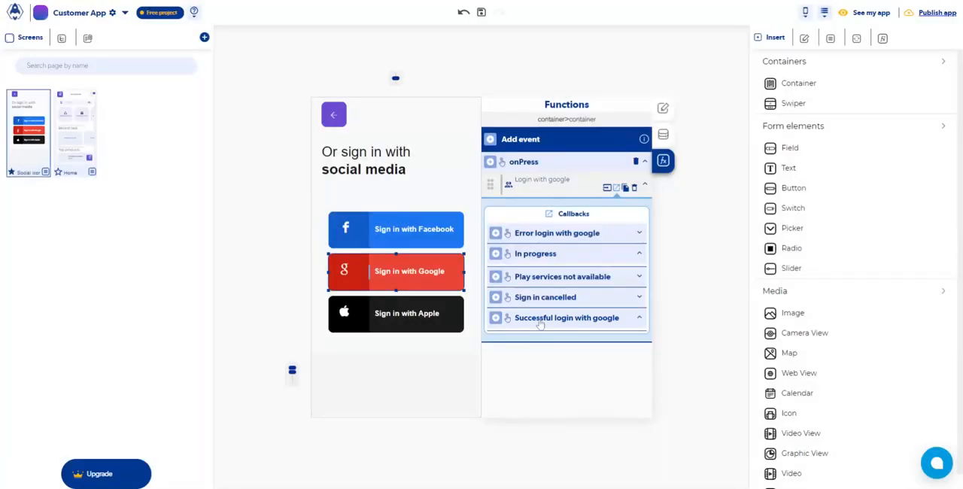
{"action": "scroll", "coordinate": [540, 324], "scroll_direction": "down", "scroll_amount": 3}
{"action": "mouse_move", "coordinate": [499, 393]}
{"action": "scroll", "coordinate": [545, 394], "scroll_direction": "down", "scroll_amount": 1}
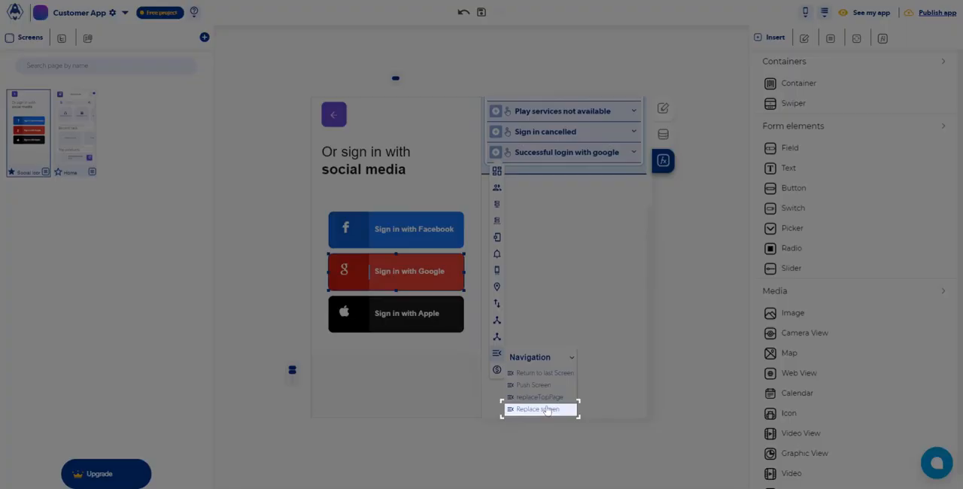
{"action": "left_click", "coordinate": [546, 411]}
Configure the Google login's Replace screen action to open Home with the FadeIn transition at Fast speed
{"action": "scroll", "coordinate": [550, 399], "scroll_direction": "up", "scroll_amount": 3}
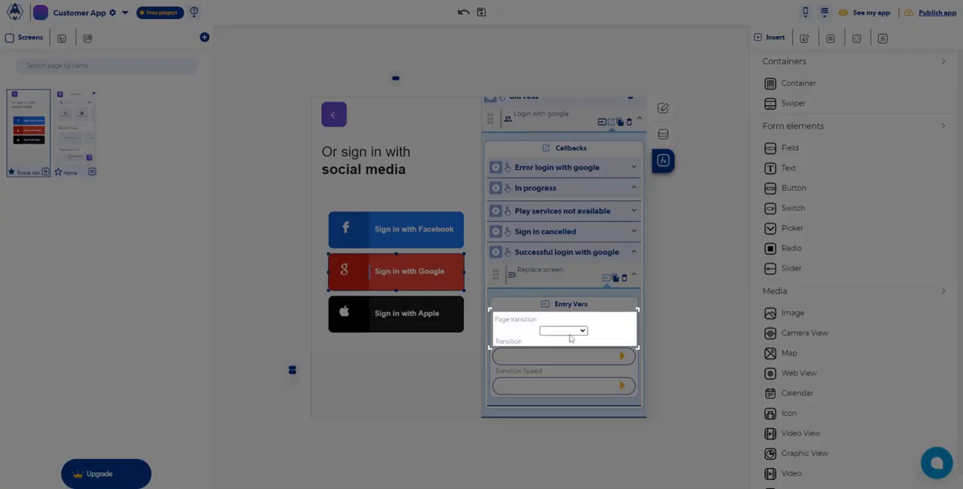
{"action": "left_click", "coordinate": [570, 339]}
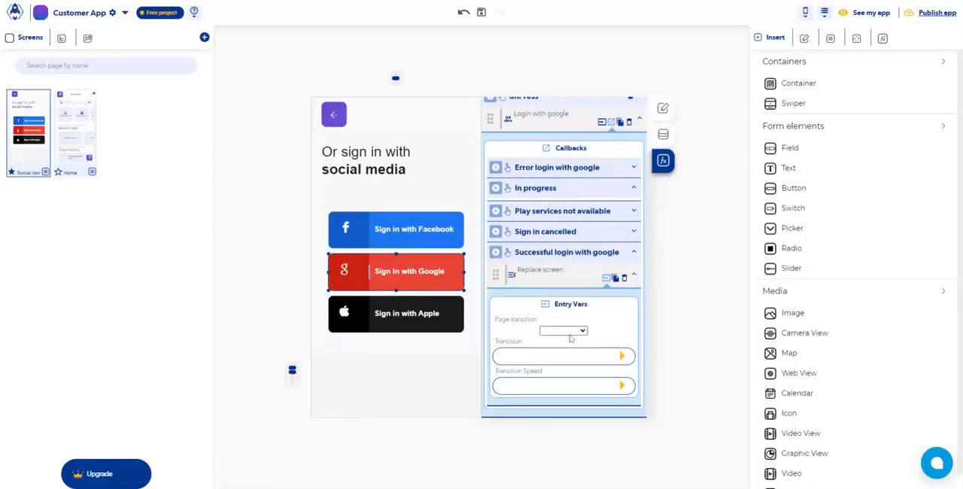
{"action": "left_click", "coordinate": [570, 348]}
{"action": "left_click", "coordinate": [621, 356]}
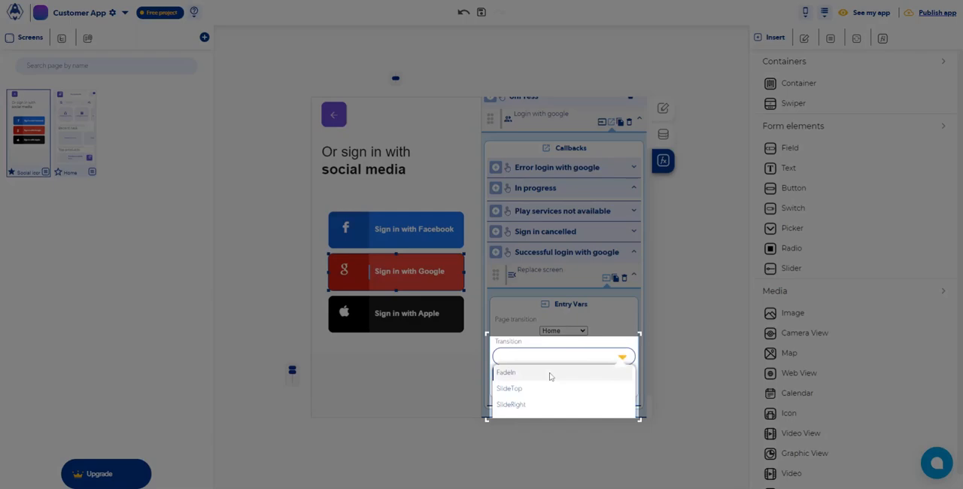
{"action": "left_click", "coordinate": [549, 375]}
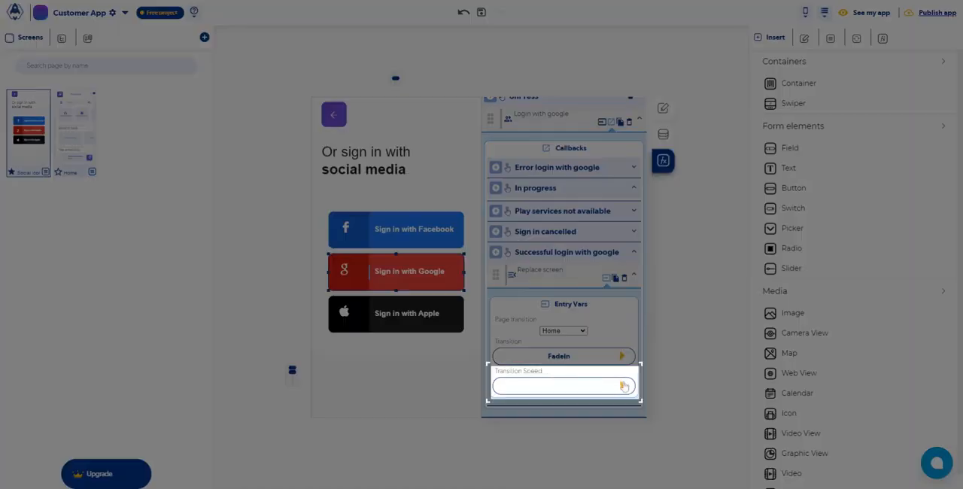
{"action": "left_click", "coordinate": [624, 386]}
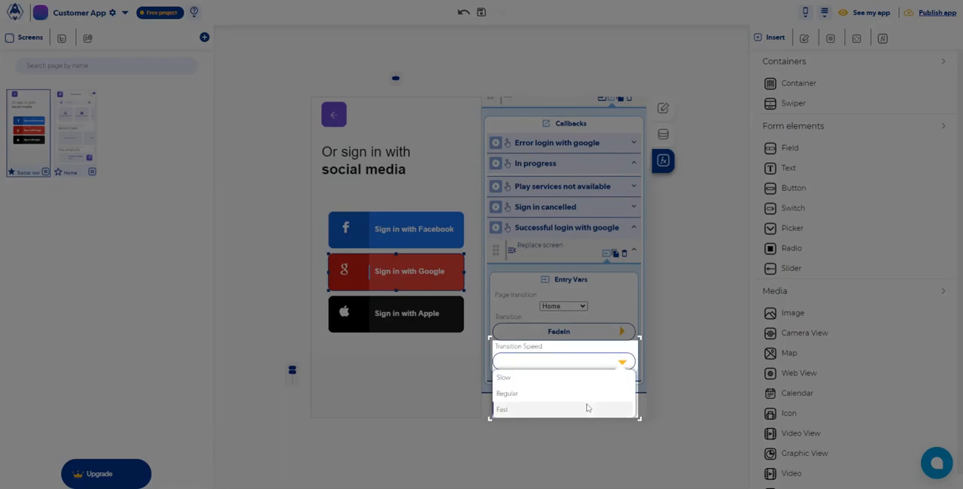
{"action": "left_click", "coordinate": [587, 407]}
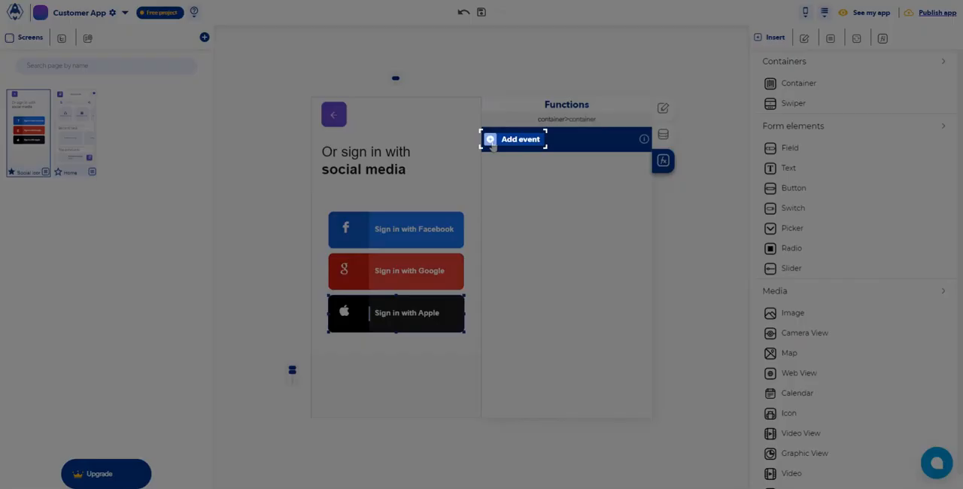
Add an onPress event to the Sign in with Apple button that runs the Login with apple function
{"action": "left_click", "coordinate": [490, 140]}
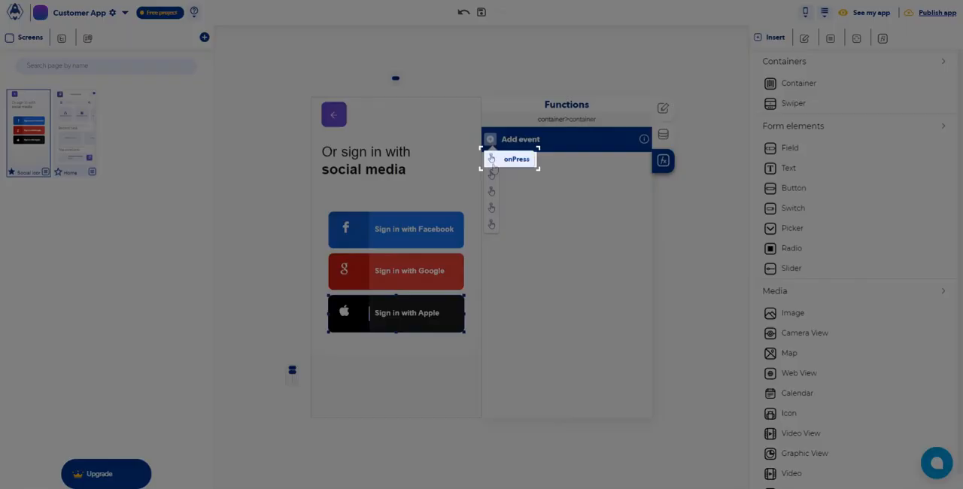
{"action": "left_click", "coordinate": [491, 159]}
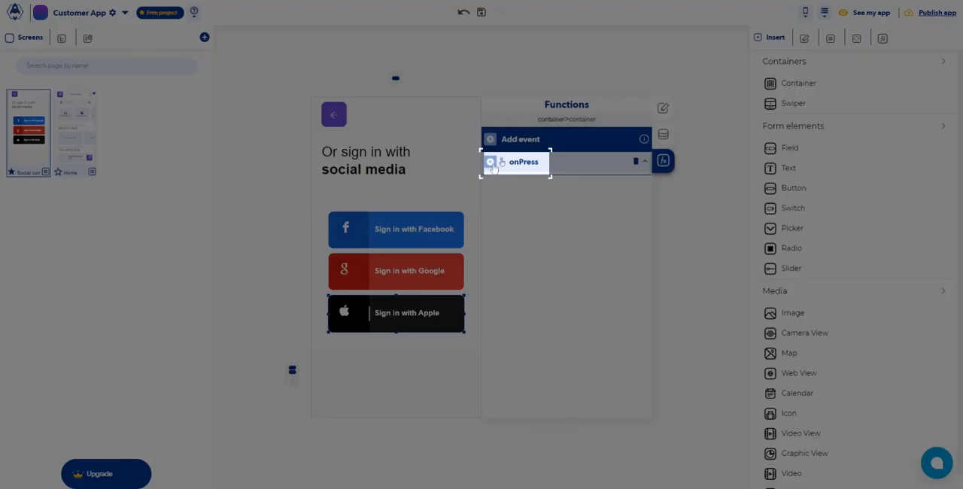
{"action": "left_click", "coordinate": [490, 161]}
{"action": "left_click", "coordinate": [491, 198]}
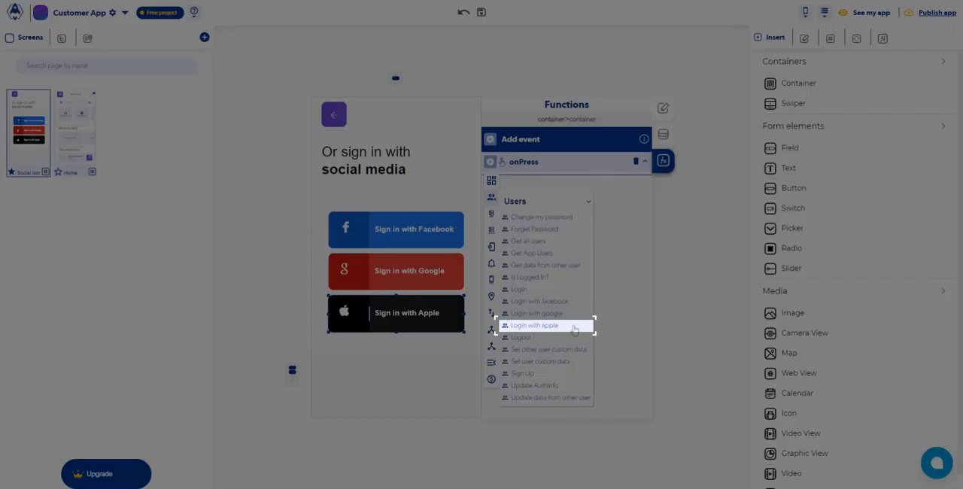
{"action": "left_click", "coordinate": [574, 329]}
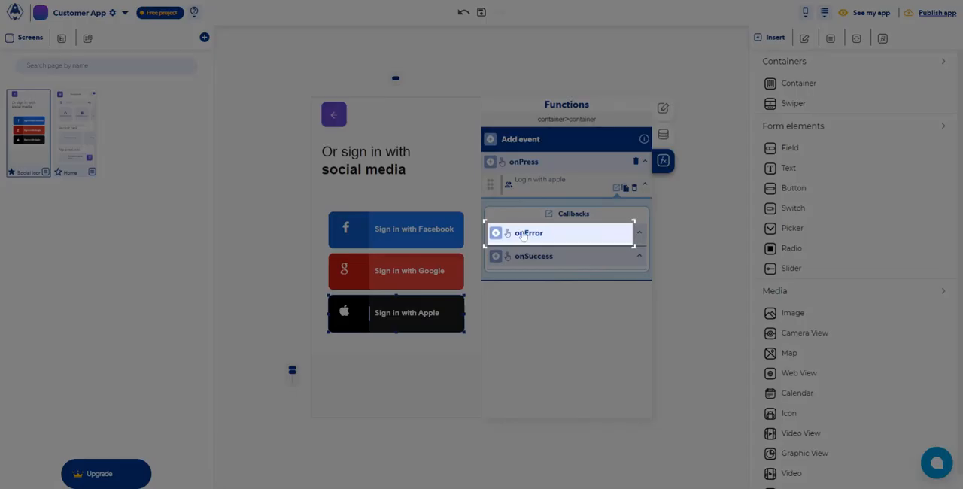
Add a Send Alert to the onError callback of Login with apple
{"action": "left_click", "coordinate": [523, 234]}
{"action": "mouse_move", "coordinate": [498, 336]}
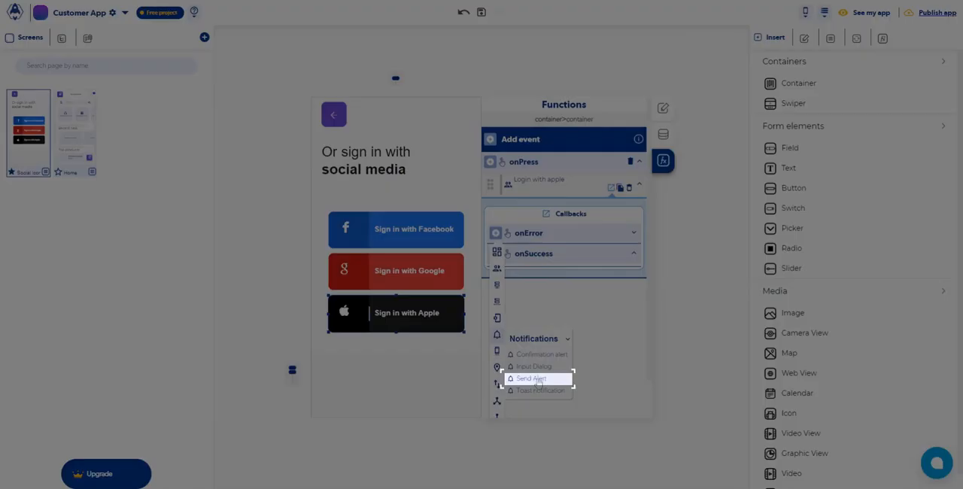
{"action": "left_click", "coordinate": [538, 379]}
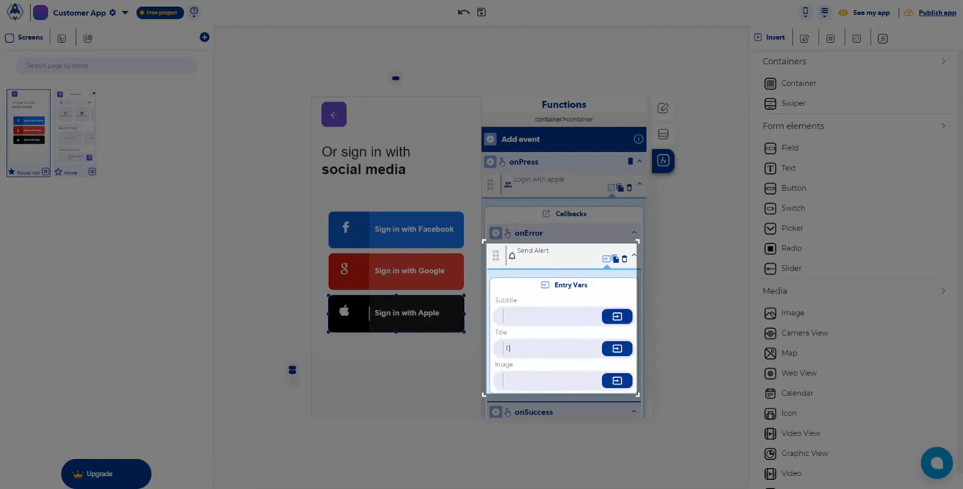
Give the Apple onError alert the title "Error" and use the previous Login with apple output as its subtitle
{"action": "left_click", "coordinate": [508, 348]}
{"action": "type", "text": "Error"}
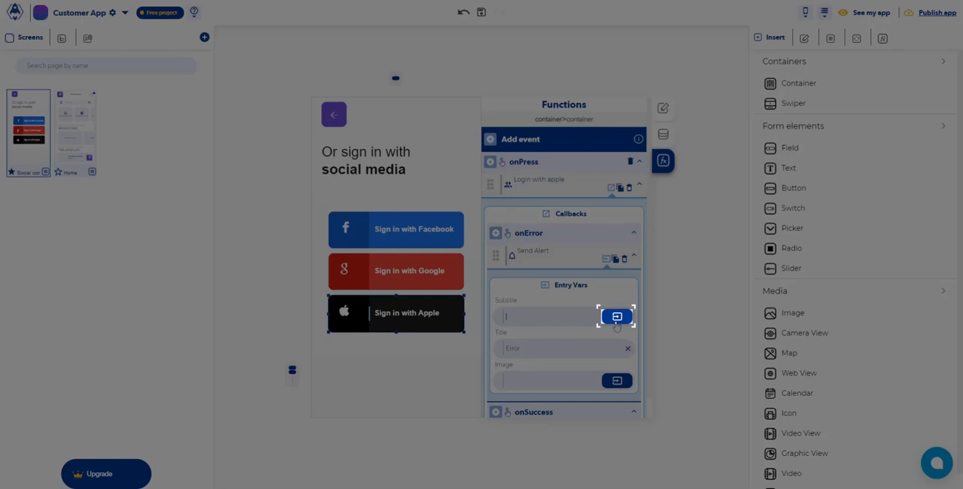
{"action": "left_click", "coordinate": [615, 322]}
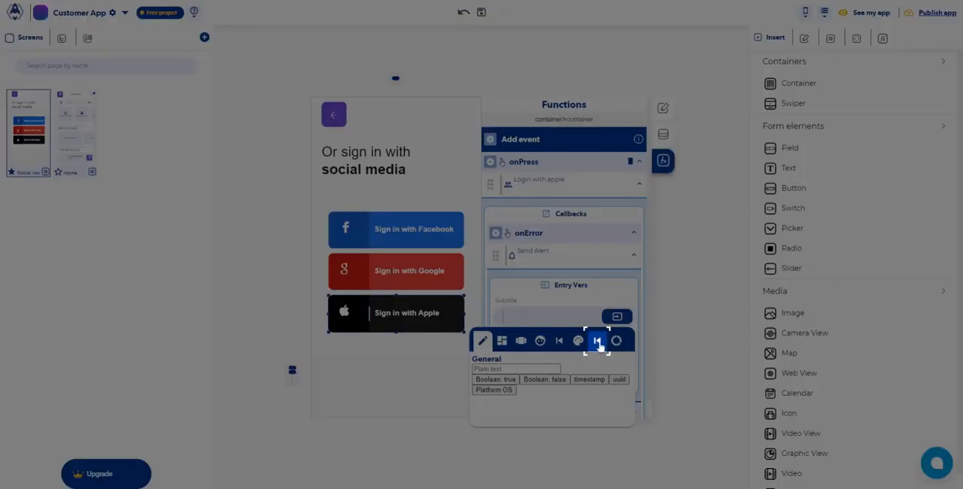
{"action": "left_click", "coordinate": [597, 341]}
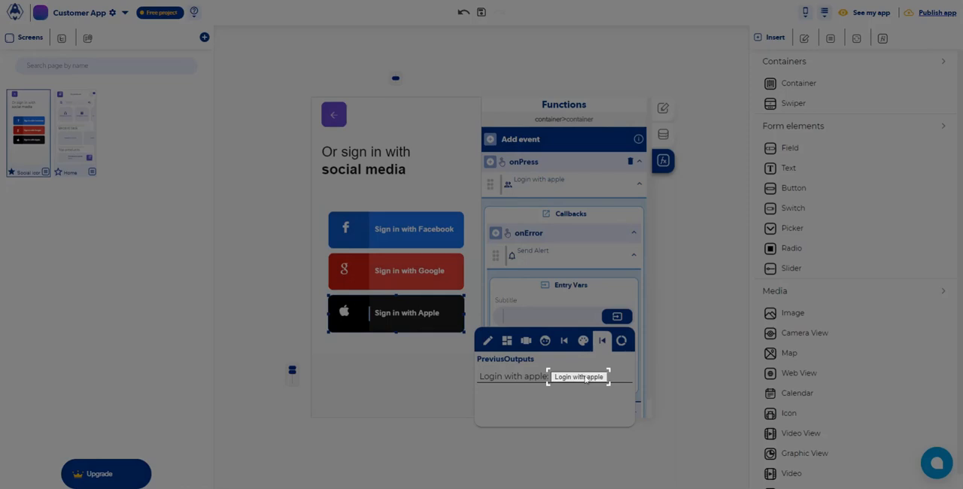
{"action": "left_click", "coordinate": [585, 377]}
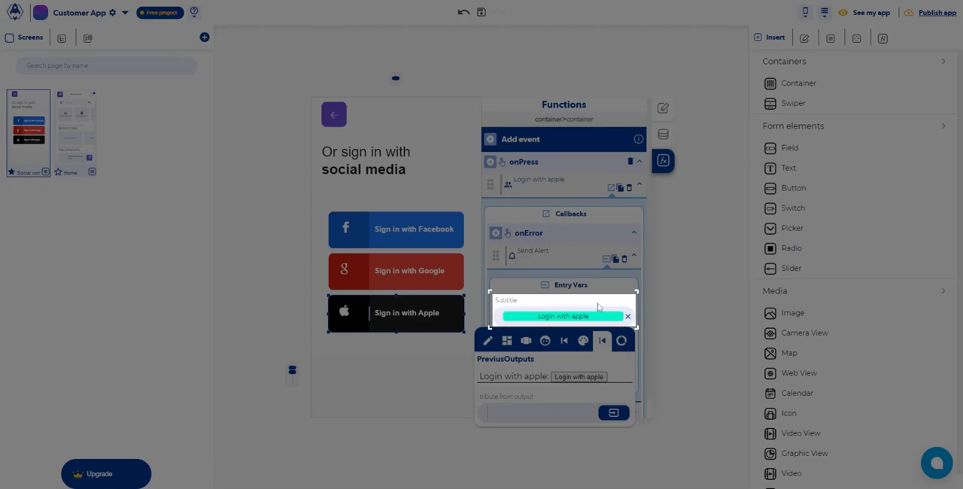
{"action": "left_click", "coordinate": [599, 307]}
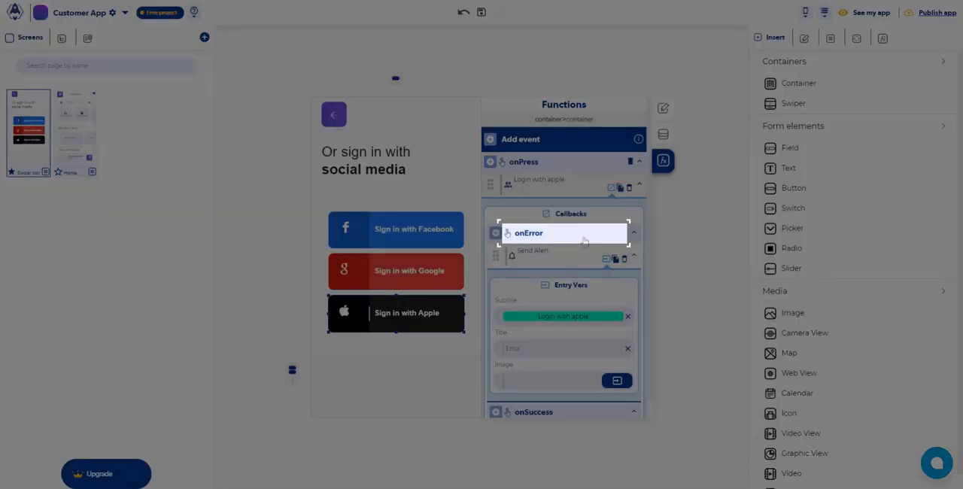
{"action": "left_click", "coordinate": [584, 241]}
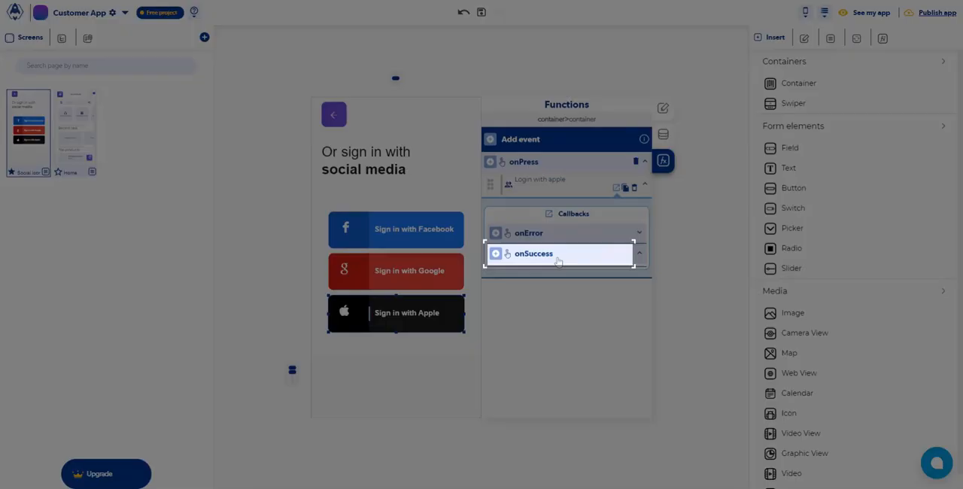
Add a Replace screen action to the onSuccess callback of Login with apple
{"action": "left_click", "coordinate": [559, 255]}
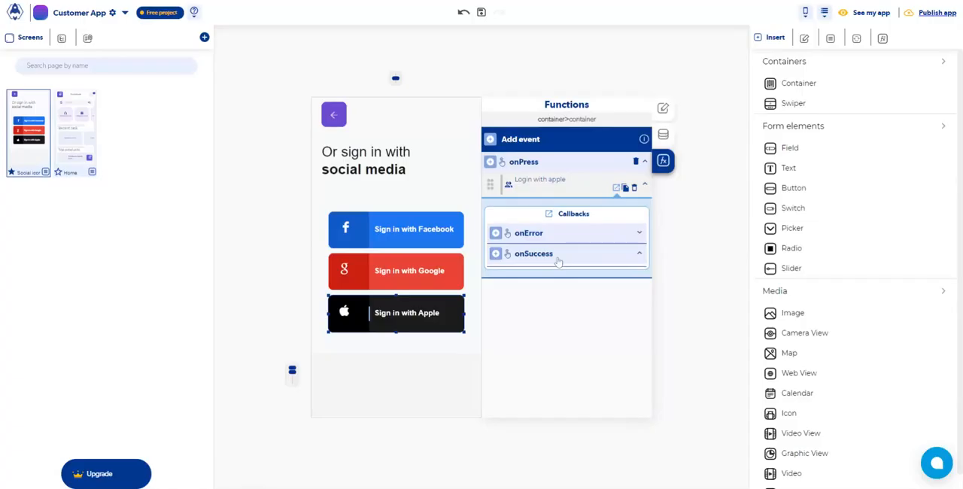
{"action": "scroll", "coordinate": [501, 395], "scroll_direction": "down", "scroll_amount": 1}
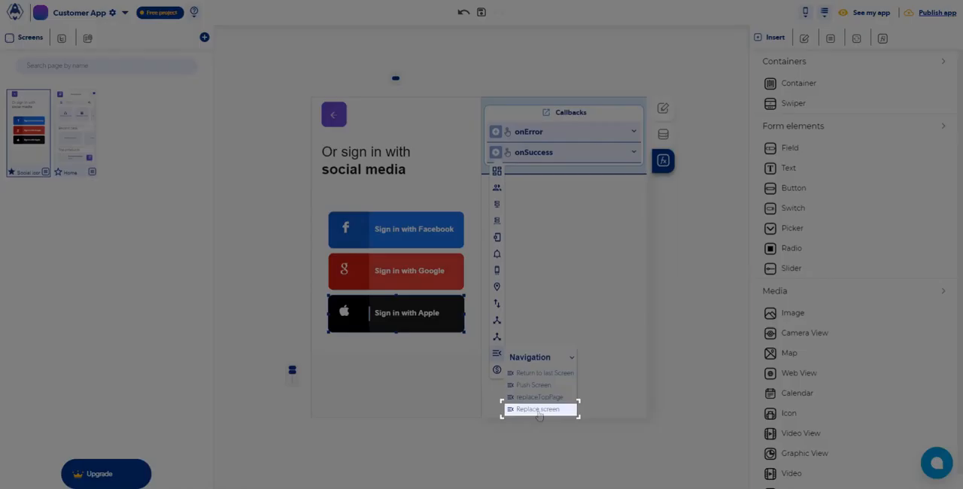
{"action": "left_click", "coordinate": [539, 410]}
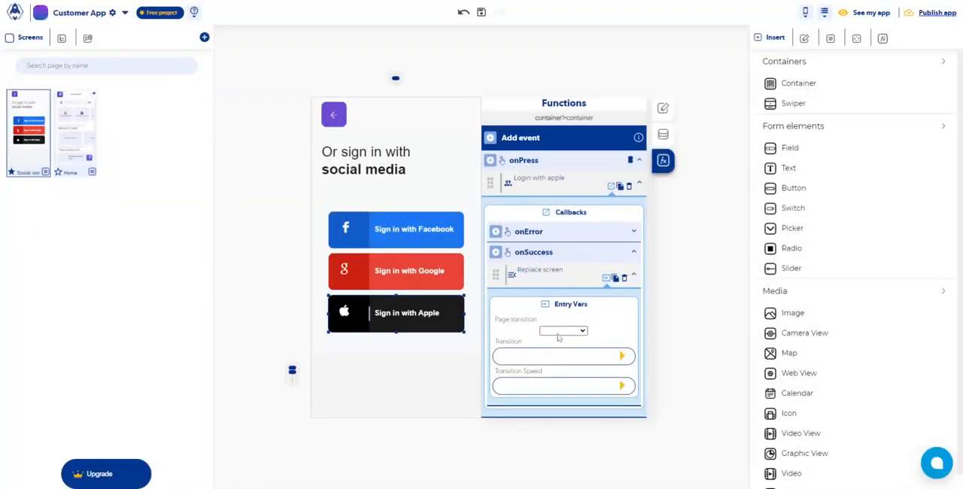
Configure the Apple login's Replace screen action to open Home with the FadeIn transition at Fast speed
{"action": "left_click", "coordinate": [559, 349]}
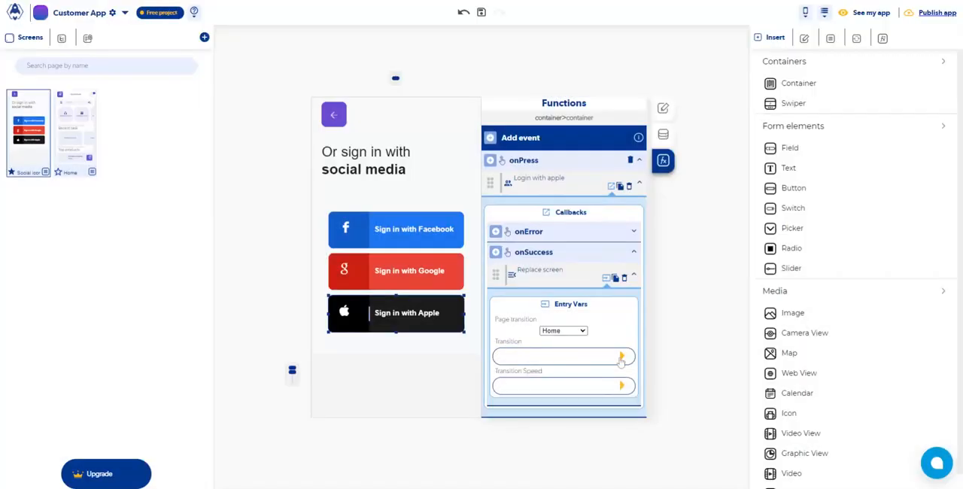
{"action": "left_click", "coordinate": [621, 357]}
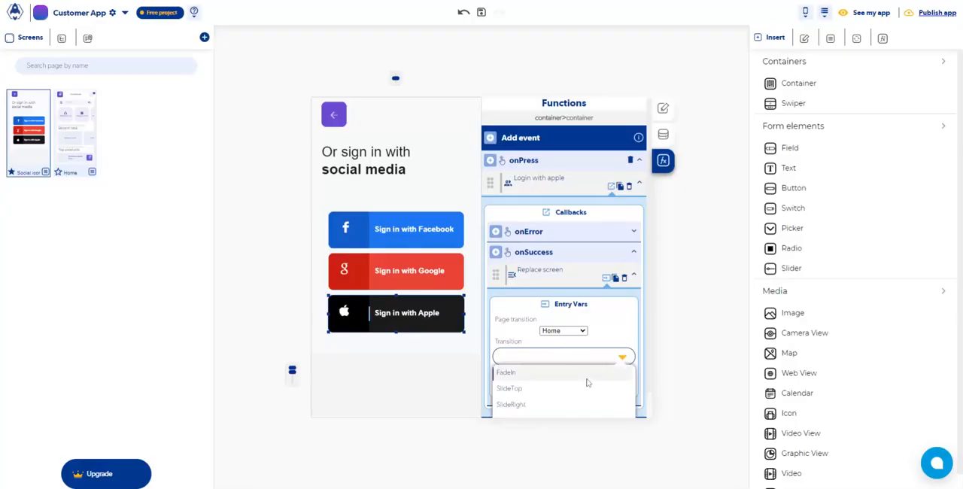
{"action": "left_click", "coordinate": [588, 382]}
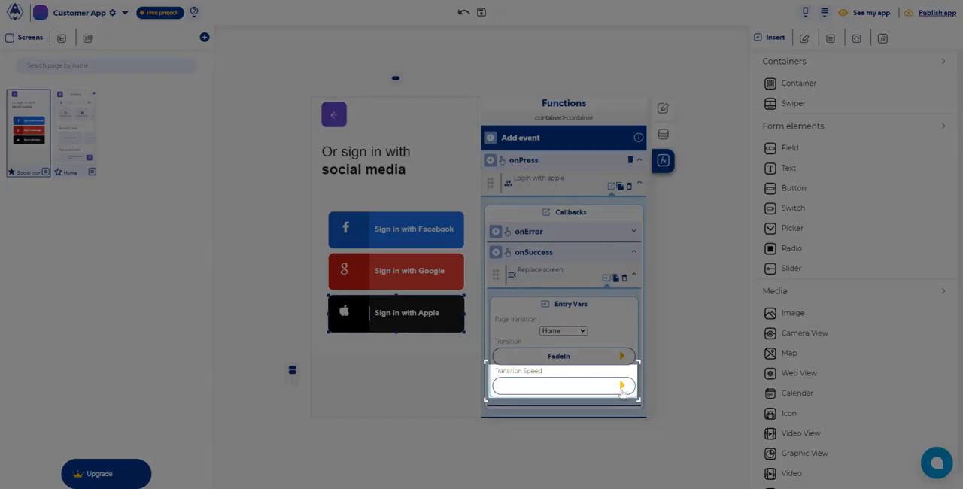
{"action": "left_click", "coordinate": [621, 386]}
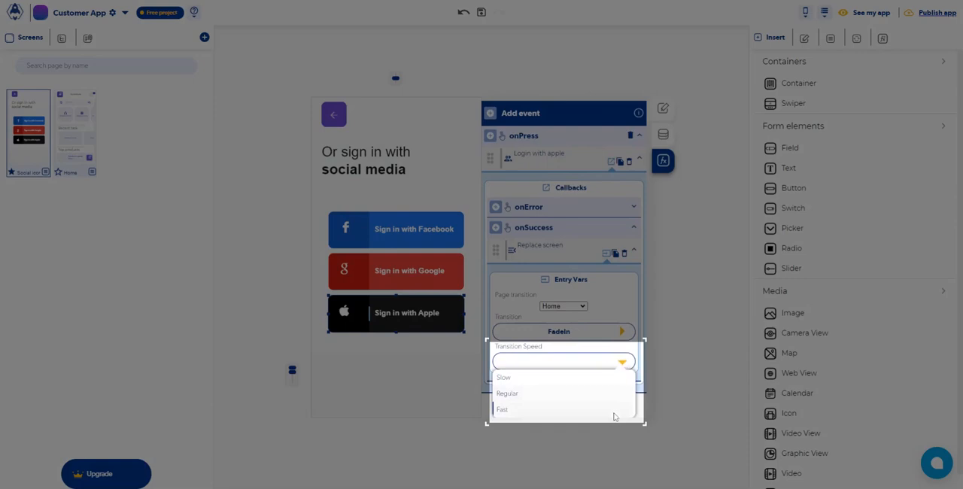
{"action": "left_click", "coordinate": [614, 412]}
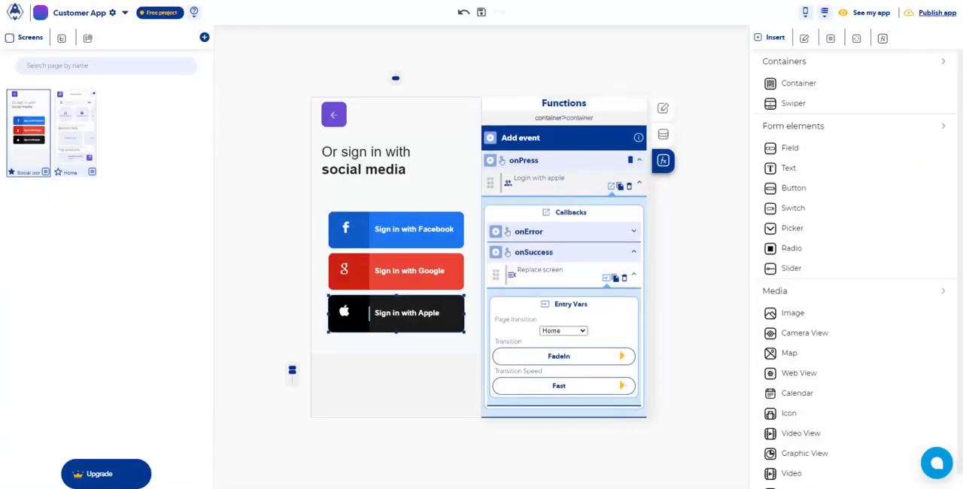